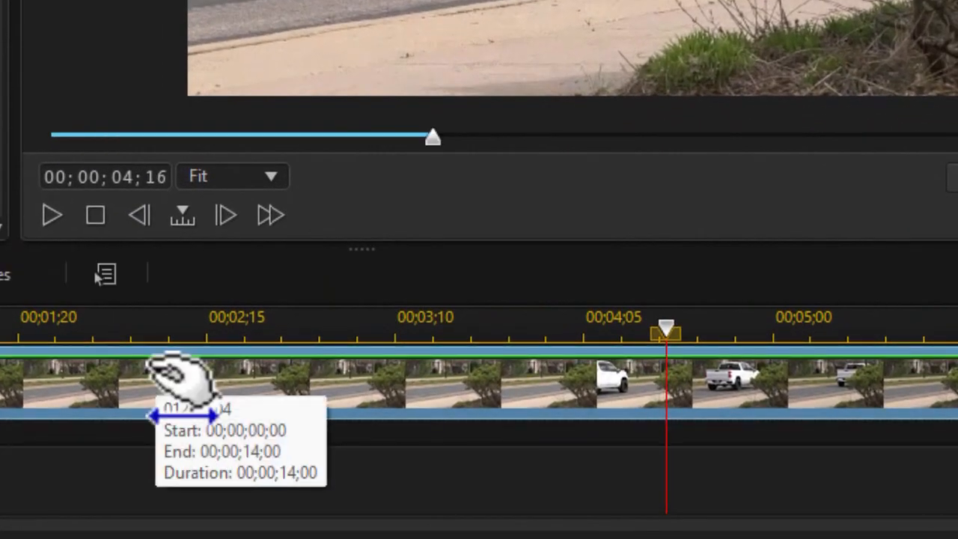
Move the playhead to 00;00;03;00 and add a timeline marker there with the default colour
click(172, 374)
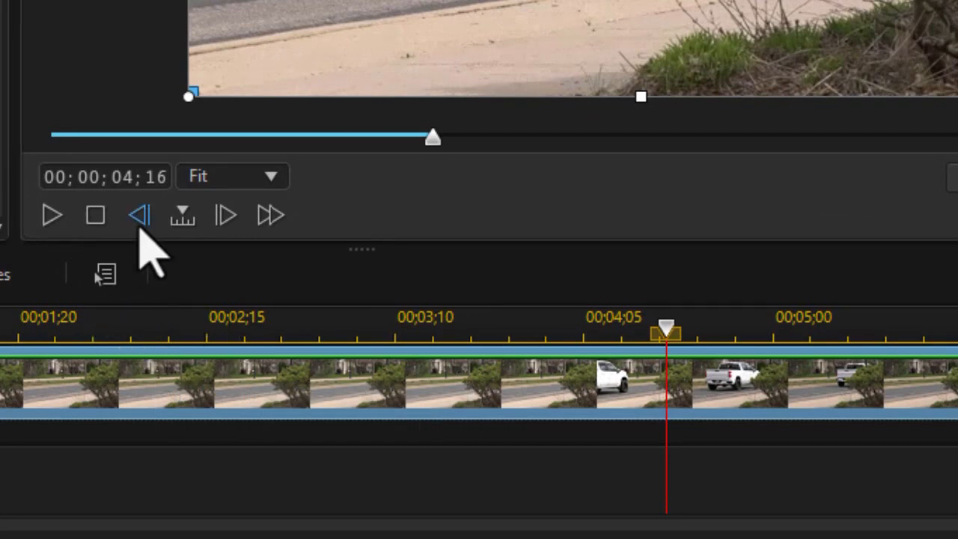
click(122, 177)
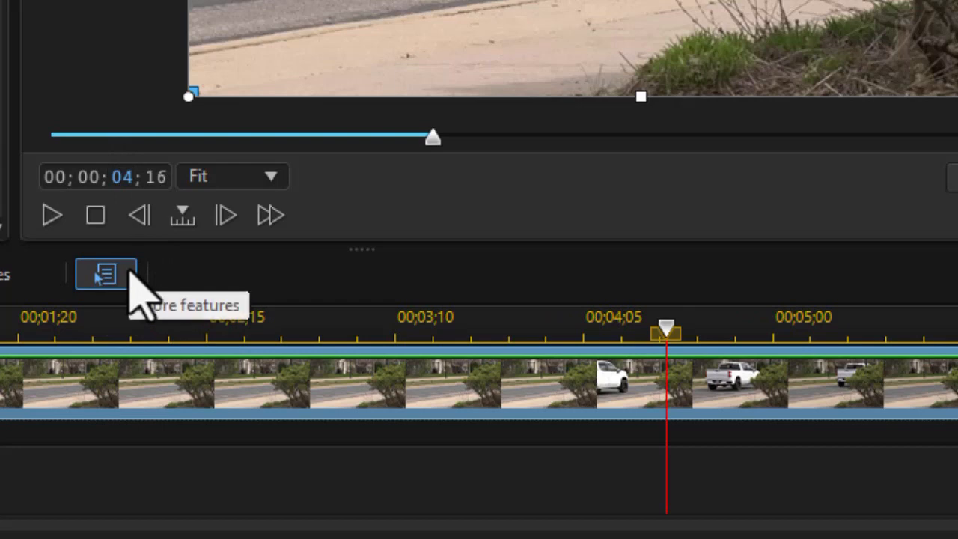
text(03)
click(155, 177)
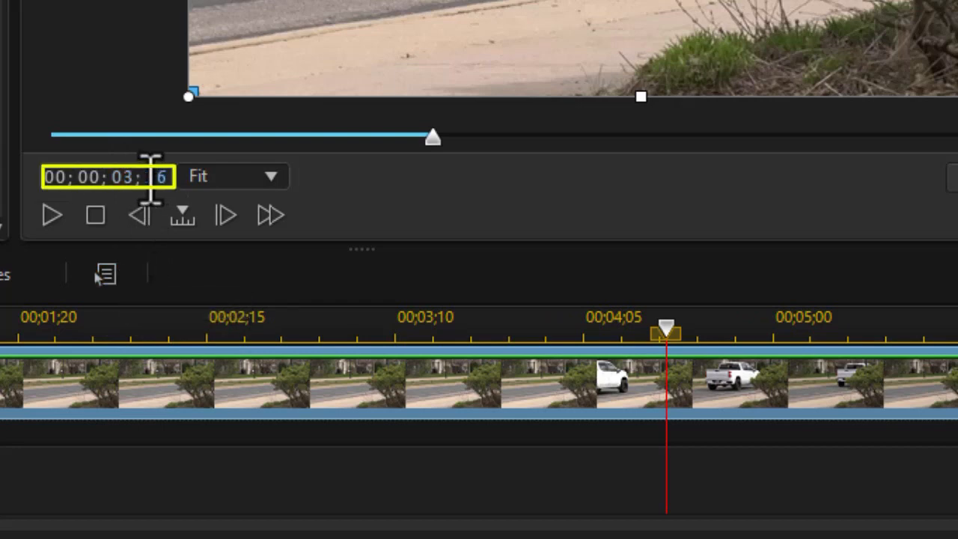
key(Return)
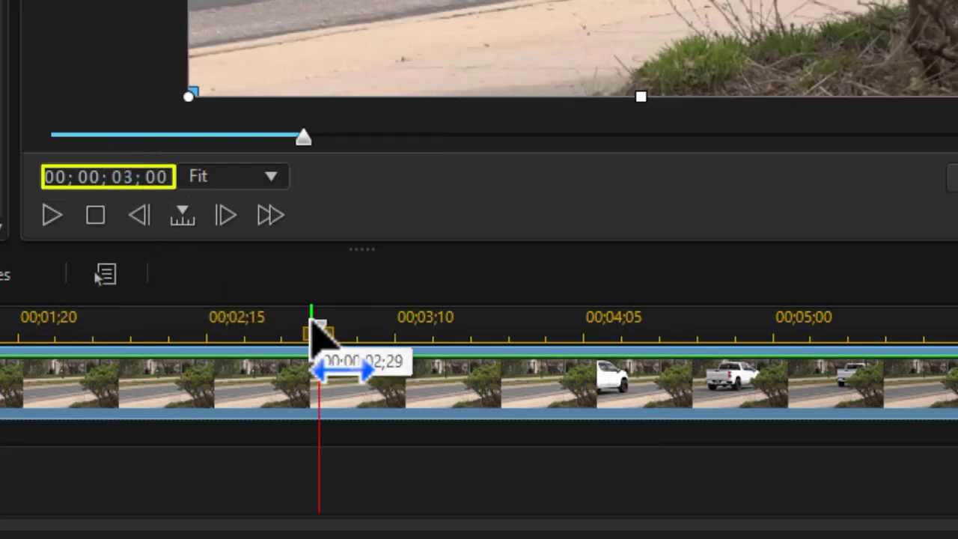
right_click(318, 329)
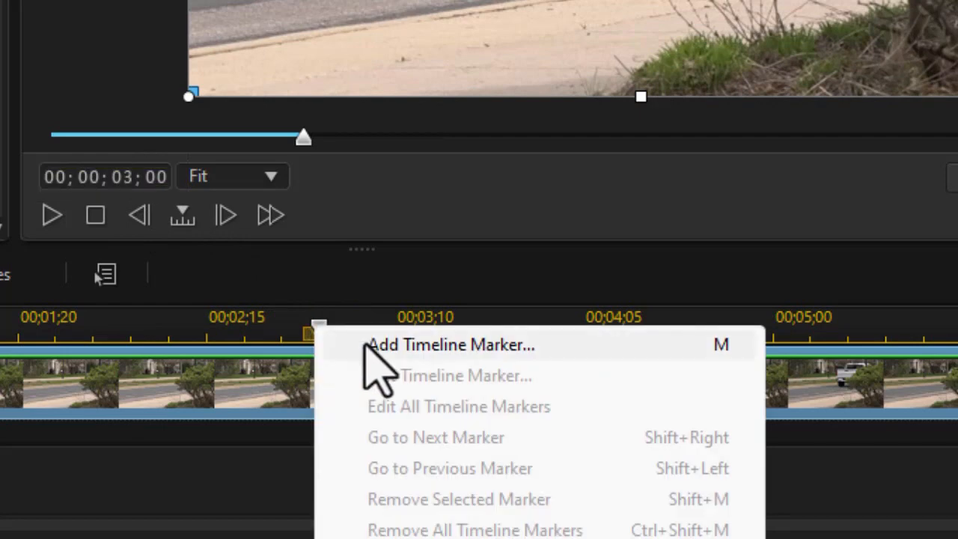
click(367, 344)
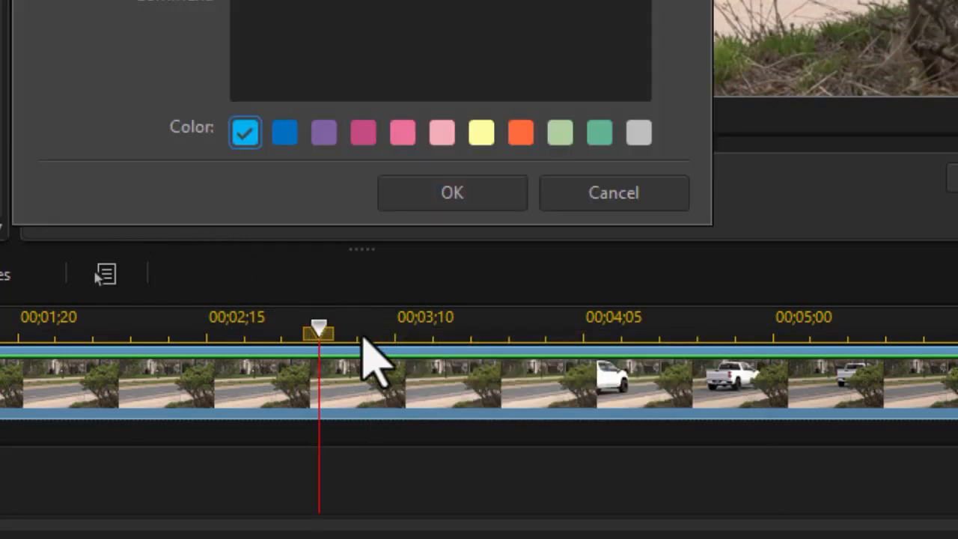
click(452, 196)
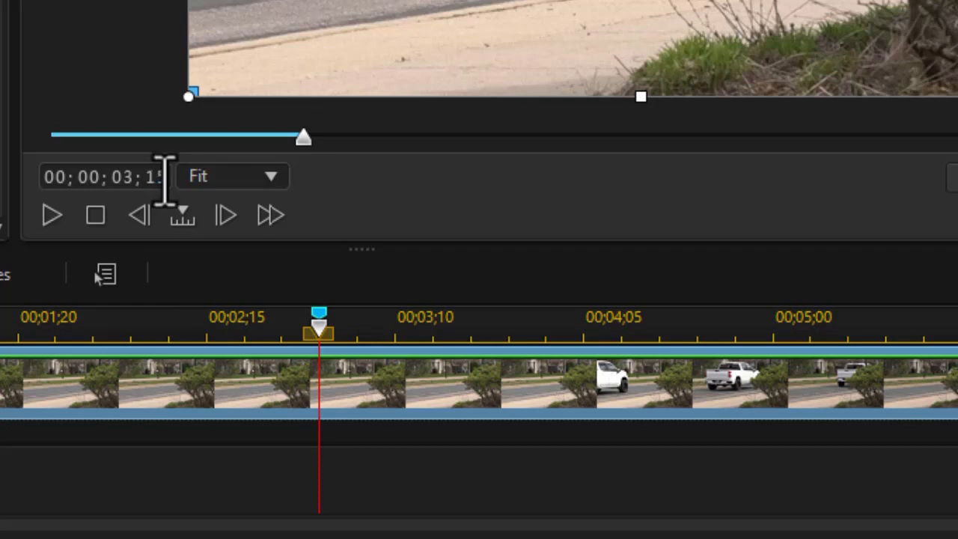
Add a second timeline marker at 00;00;03;15
key(Return)
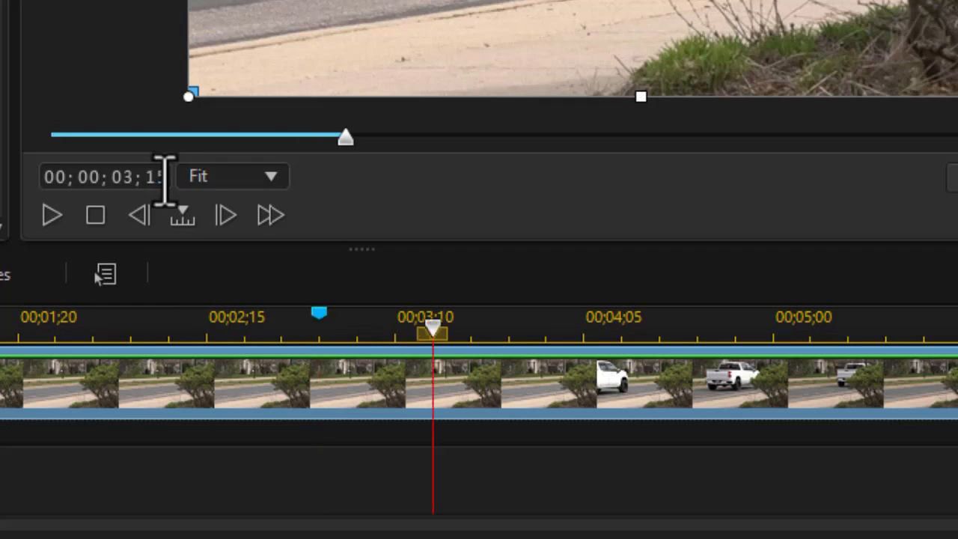
right_click(435, 327)
click(490, 338)
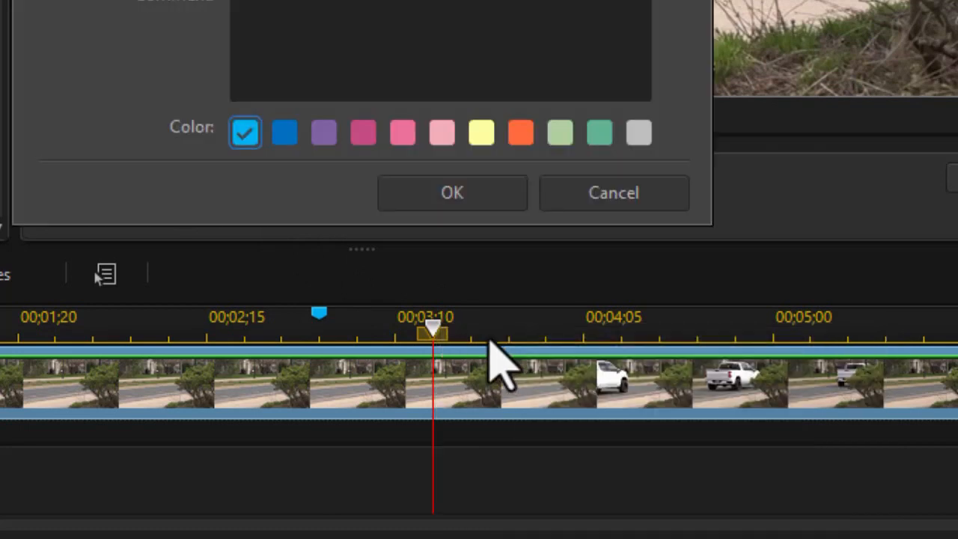
click(503, 196)
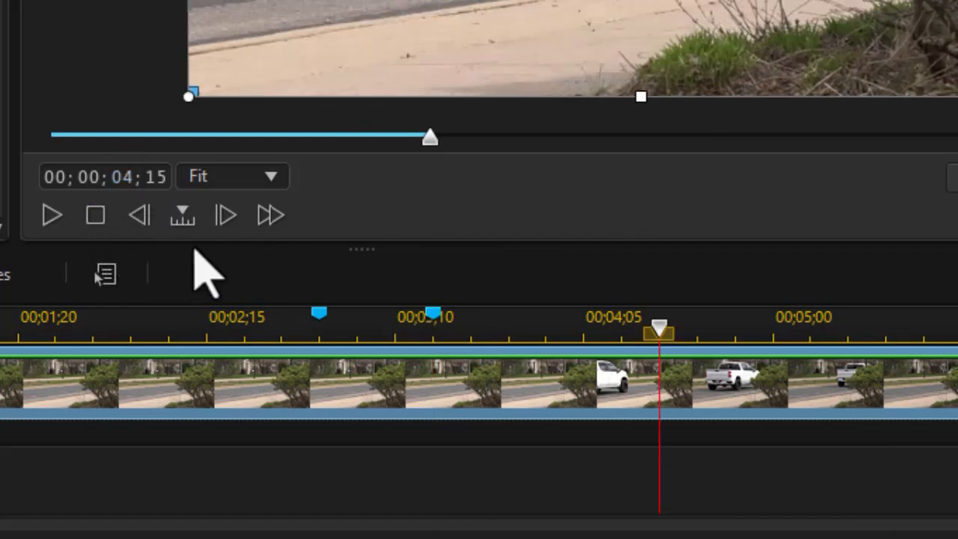
Move the playhead to about 00;00;04;15 and add a timeline marker there
mouse_move(432, 313)
mouse_down()
mouse_move(395, 317)
mouse_move(658, 328)
mouse_up()
right_click(658, 328)
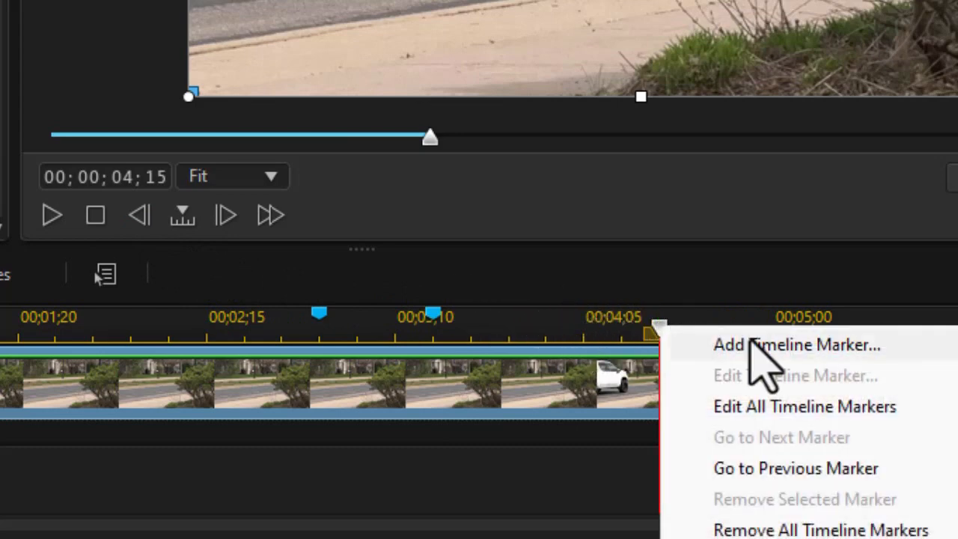
click(756, 345)
click(458, 193)
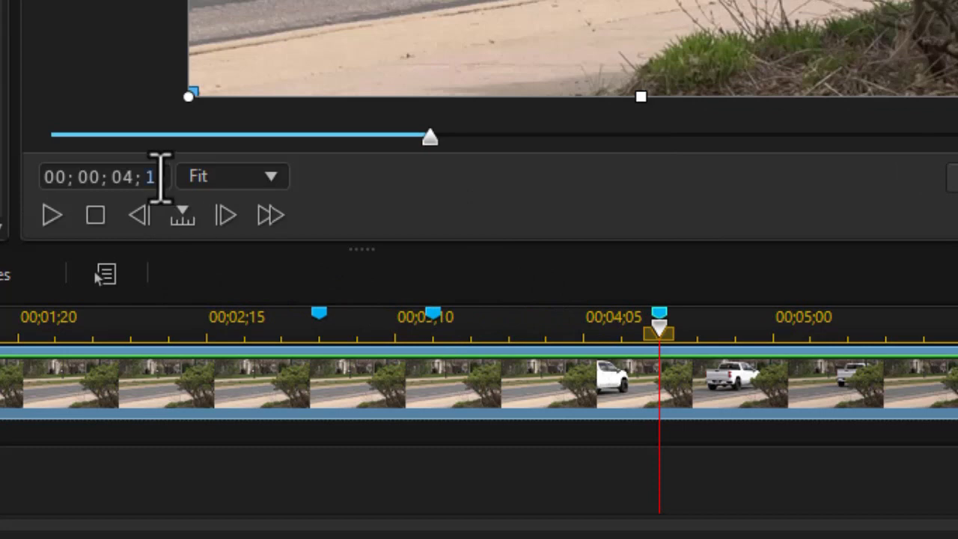
Add a timeline marker at 00;00;04;00
key(Return)
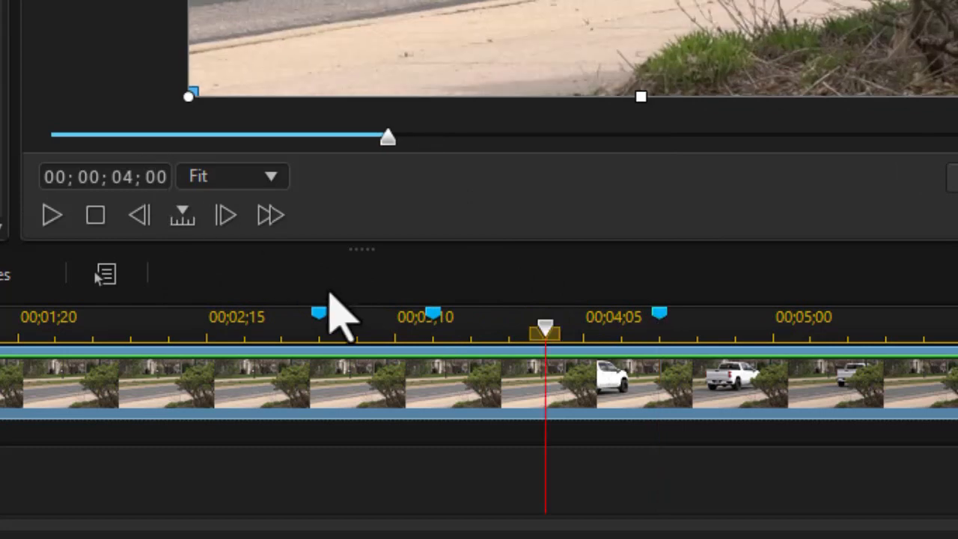
right_click(543, 331)
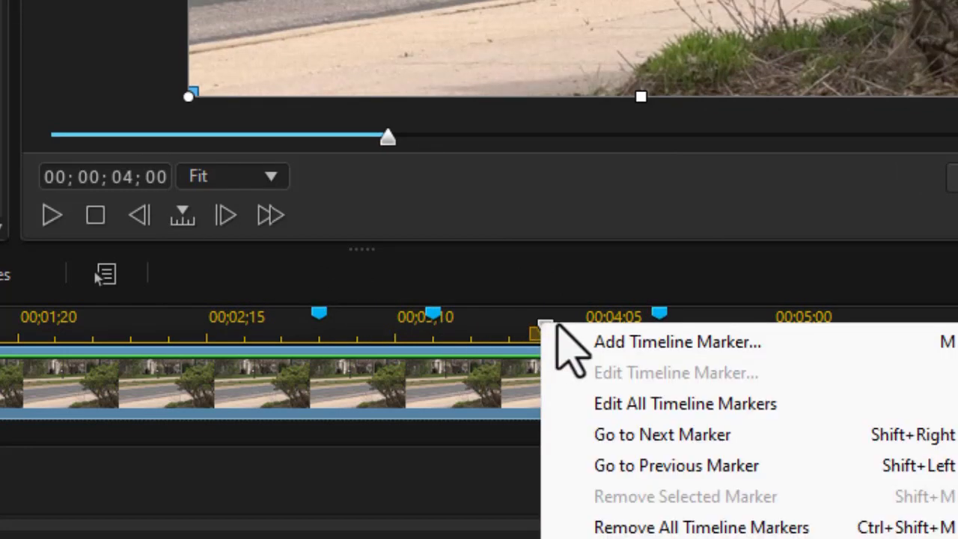
click(604, 342)
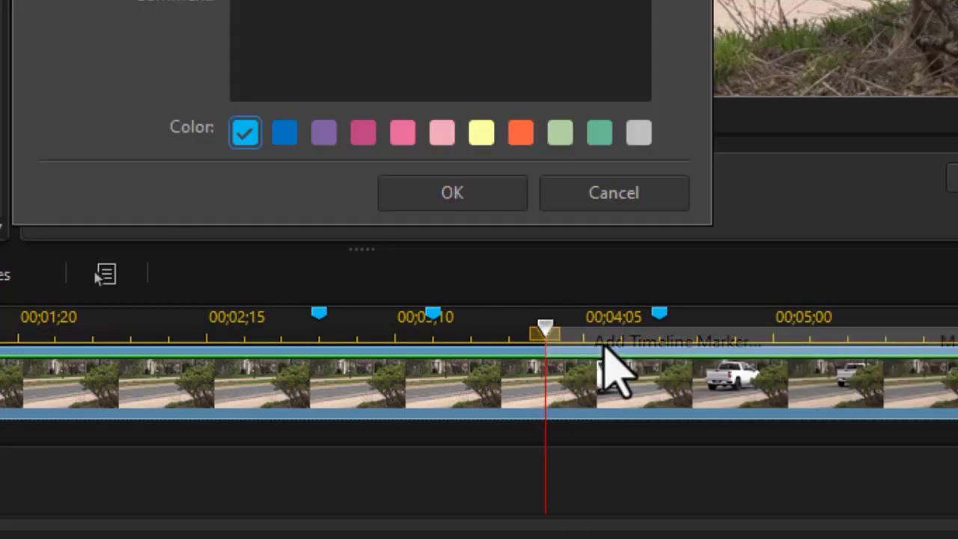
click(429, 192)
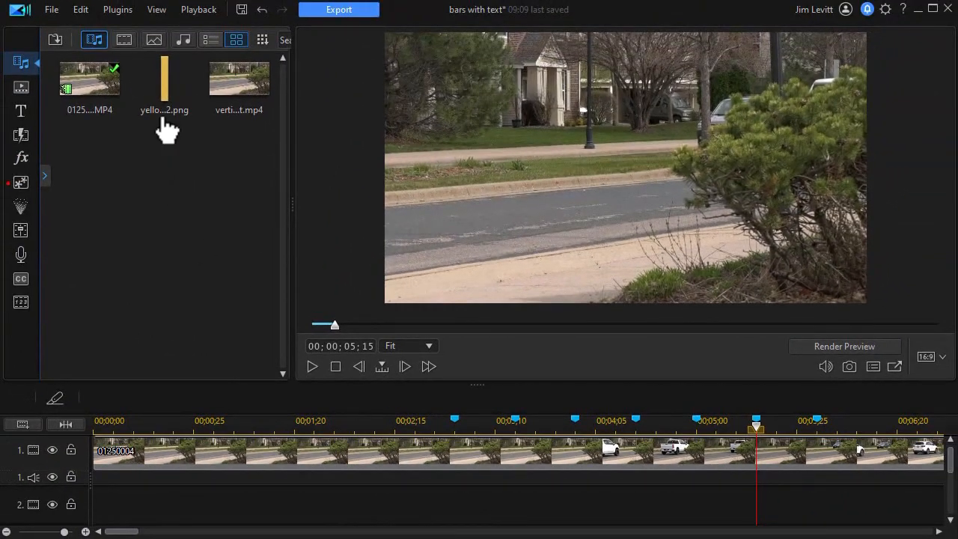
Place yellowbar2.png on track 2 starting at 00;00;03;00 and give it the Brush ... 17 in-animation in PiP Designer
drag(169, 97, 453, 511)
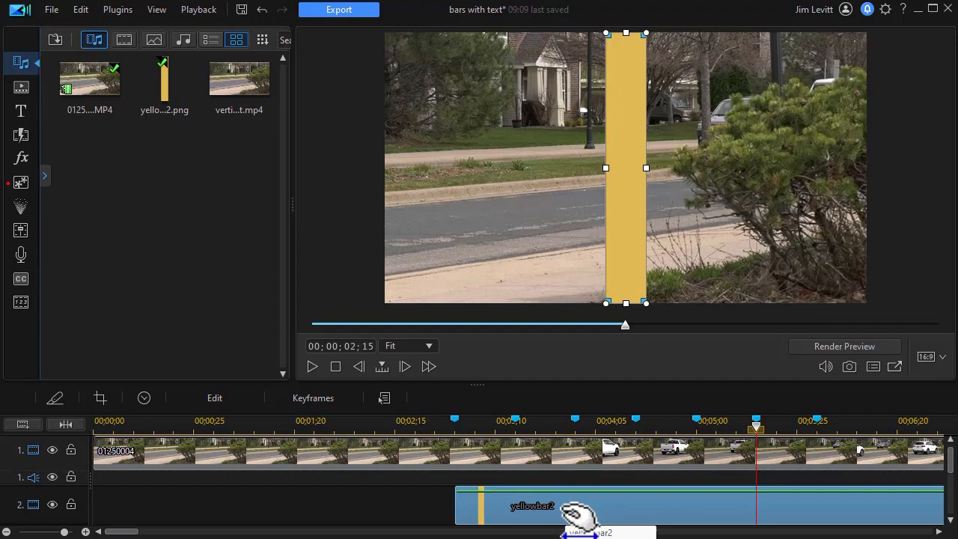
double_click(570, 512)
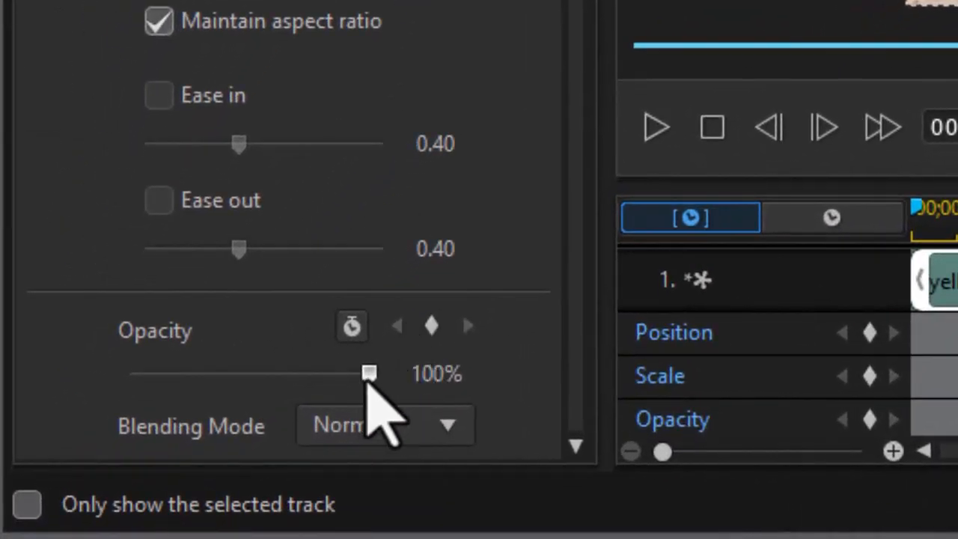
drag(367, 386, 260, 408)
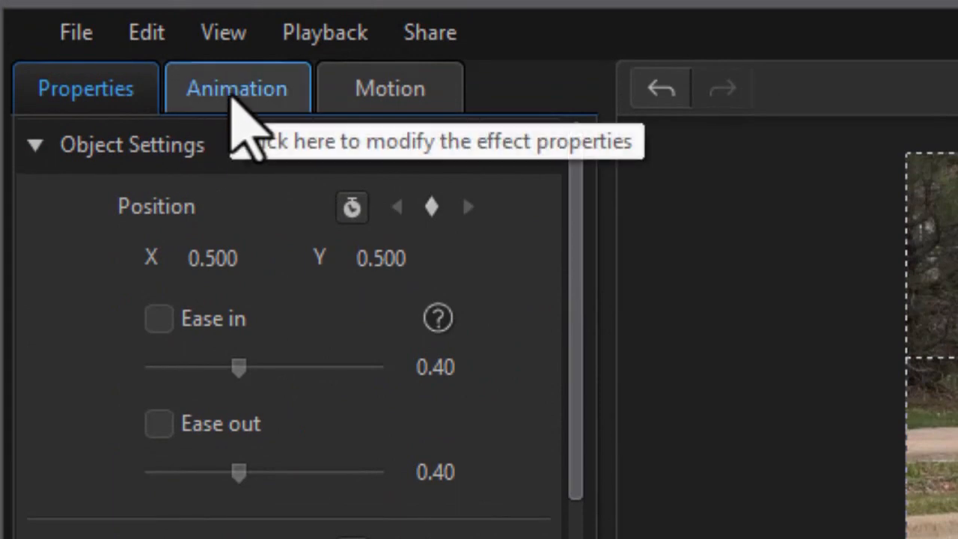
click(235, 102)
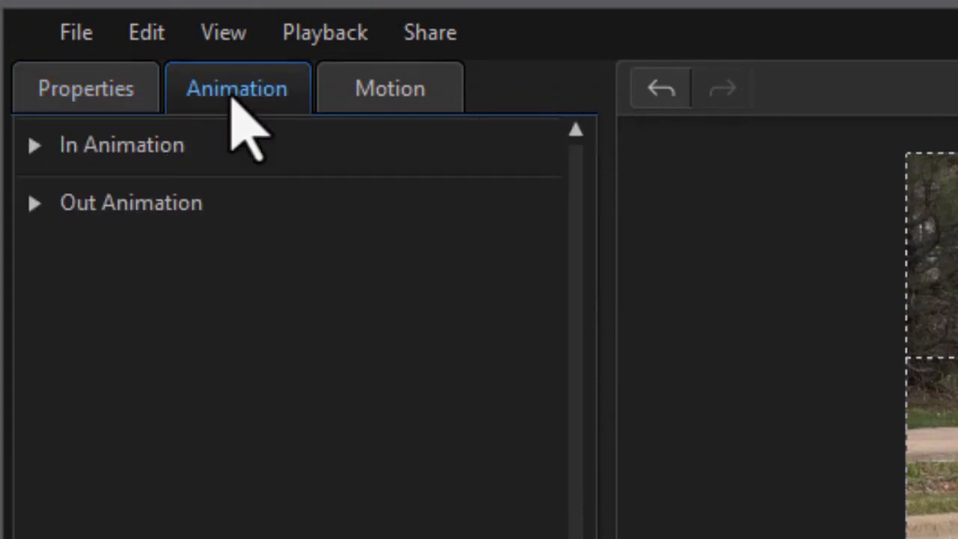
click(35, 145)
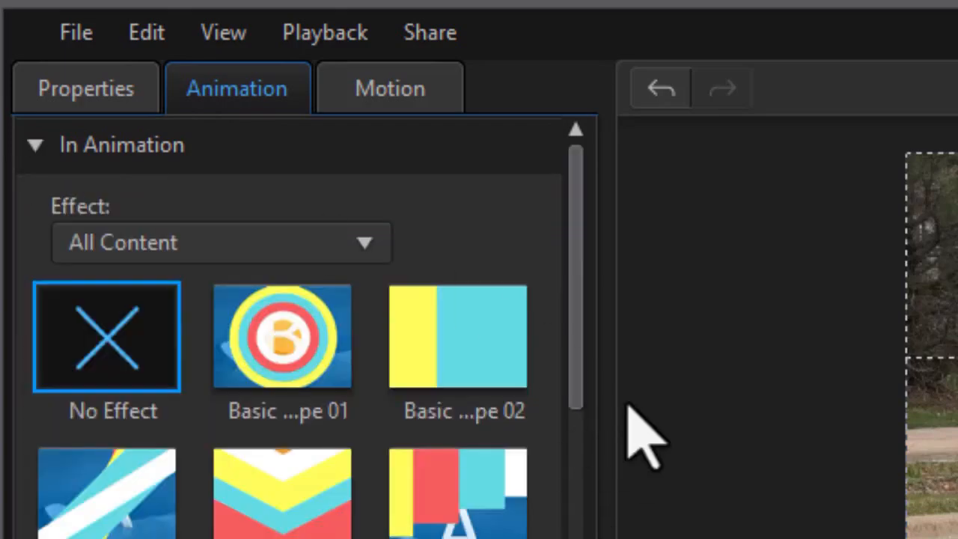
scroll(561, 460, down, 15)
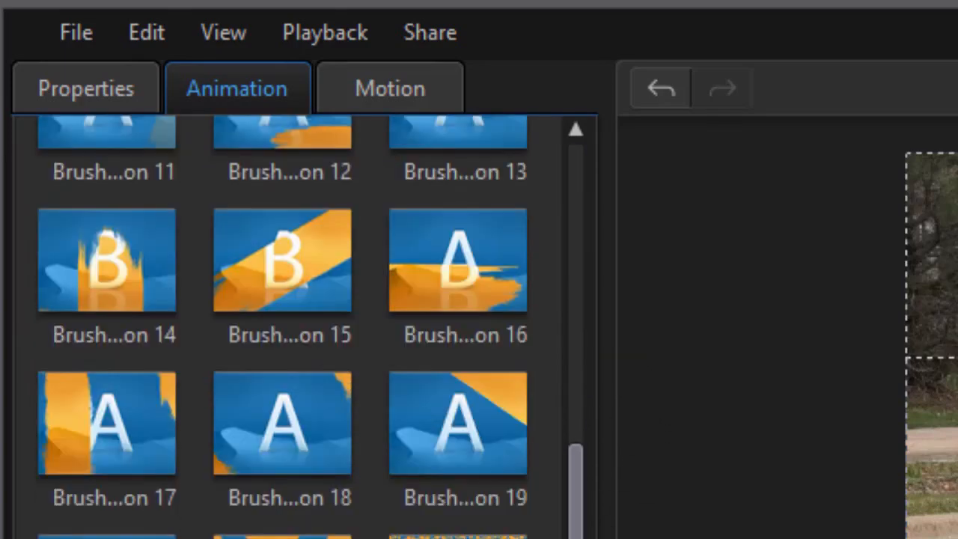
click(131, 468)
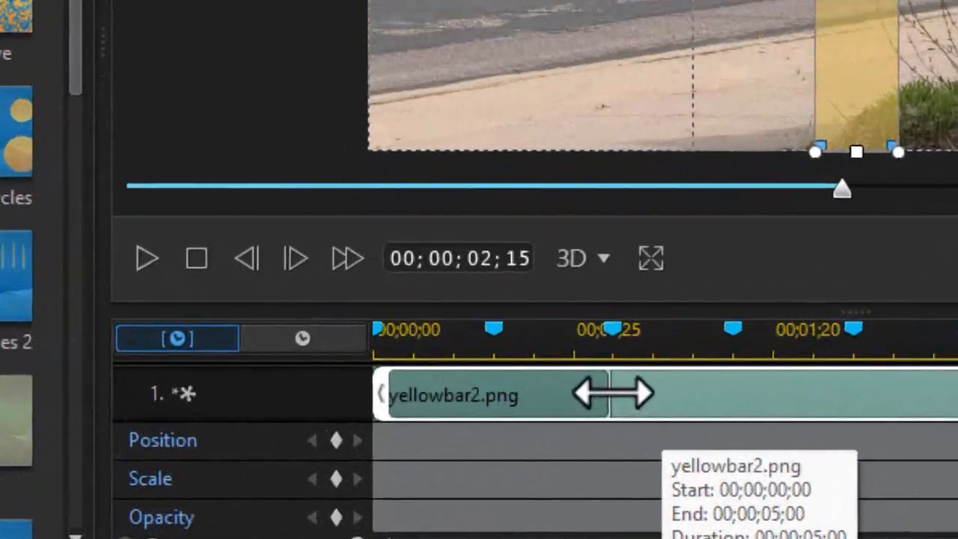
drag(487, 429, 431, 432)
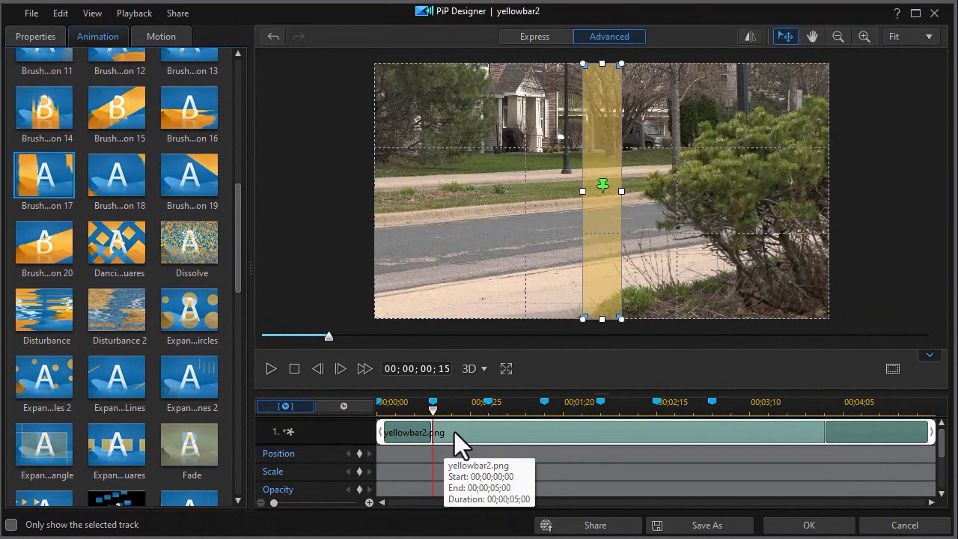
click(817, 528)
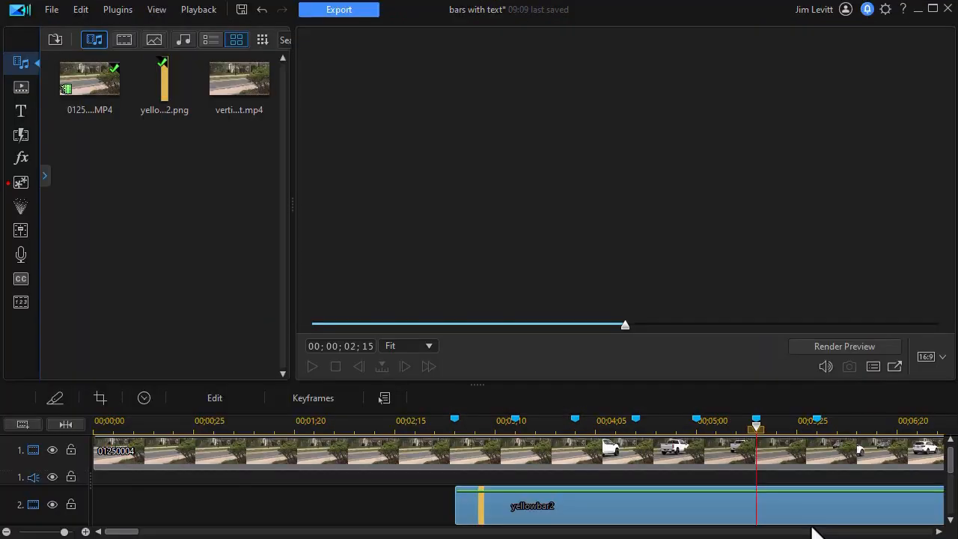
Move the yellow bar to the left edge of the video frame
click(701, 507)
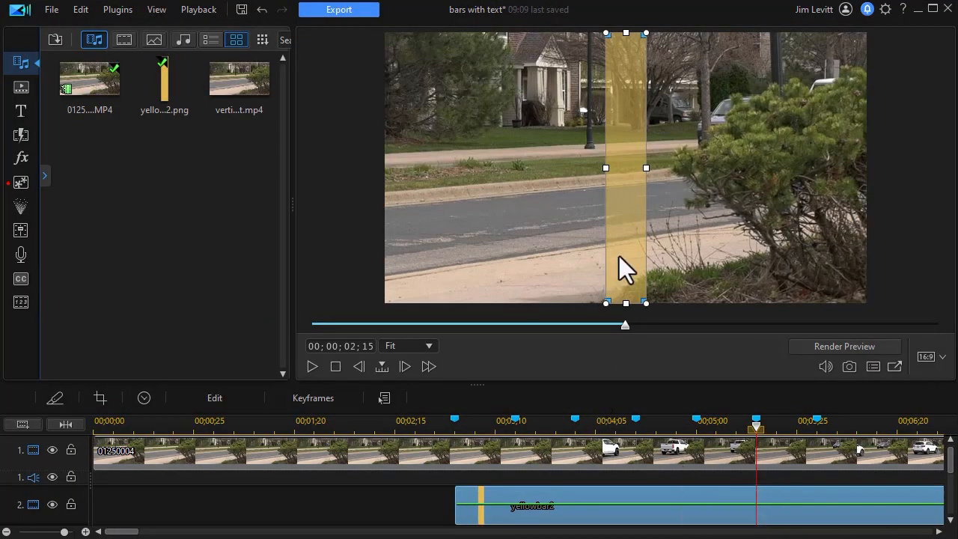
drag(624, 175, 407, 182)
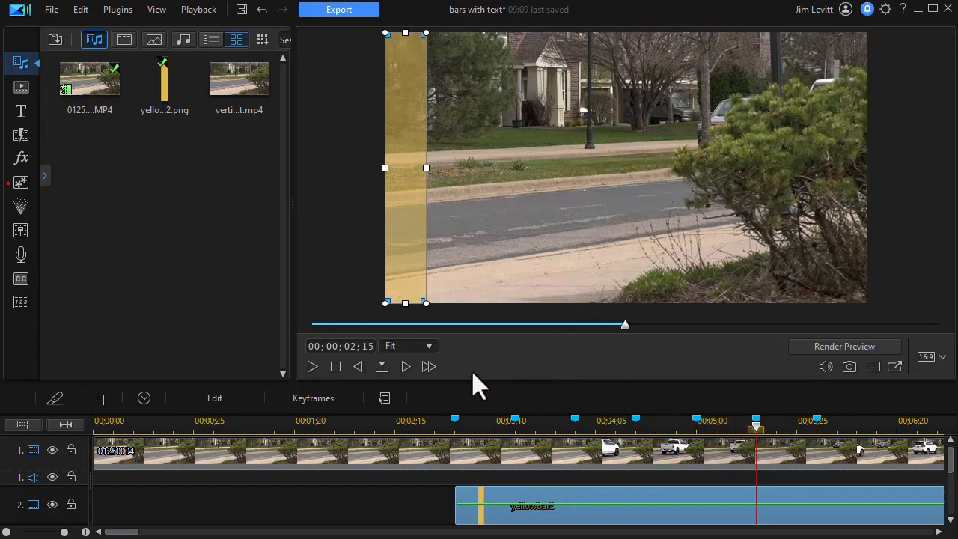
Add four video tracks above track 3 through the Track Manager
drag(475, 384, 478, 238)
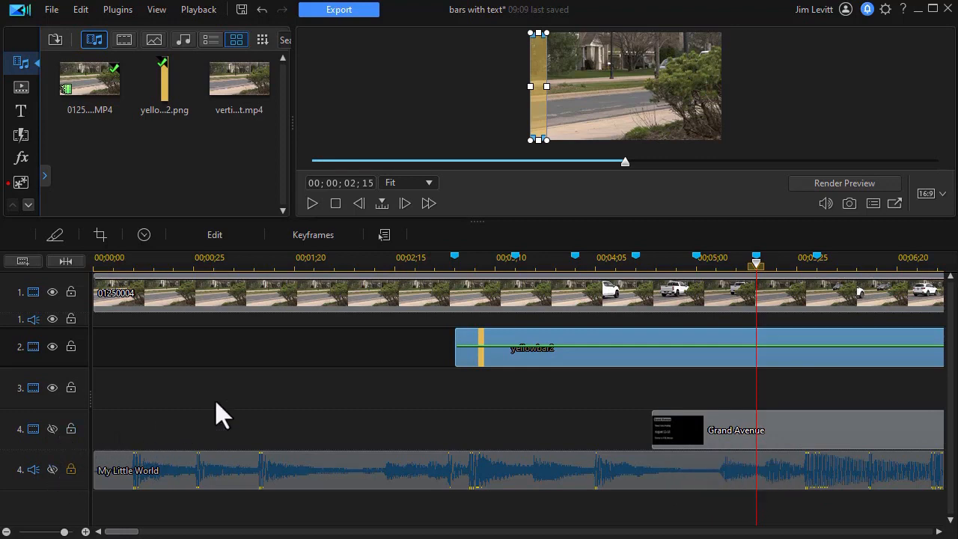
click(338, 394)
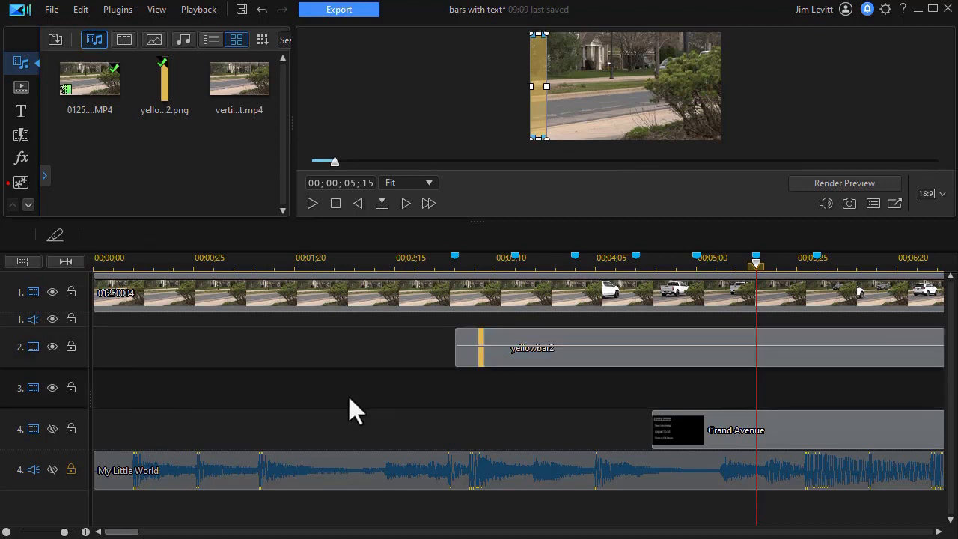
right_click(339, 394)
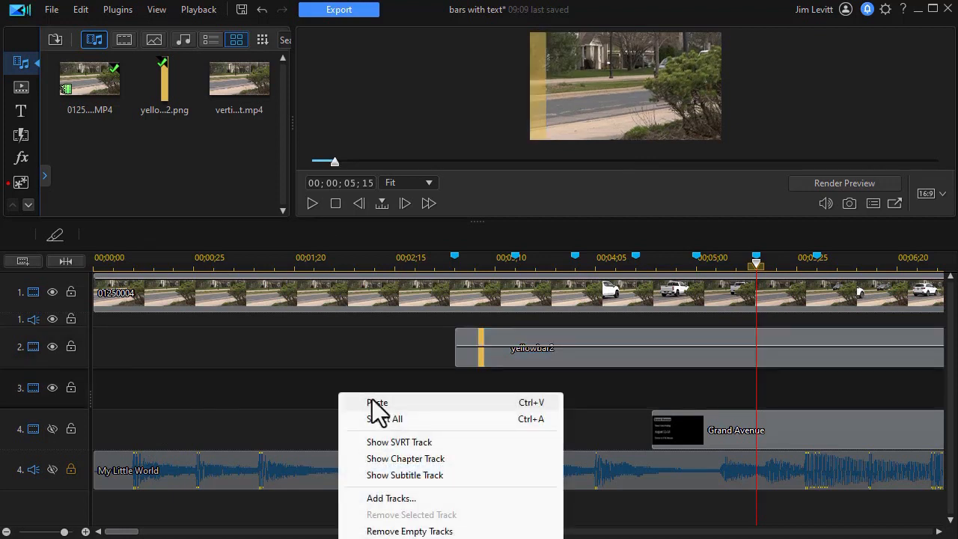
click(405, 499)
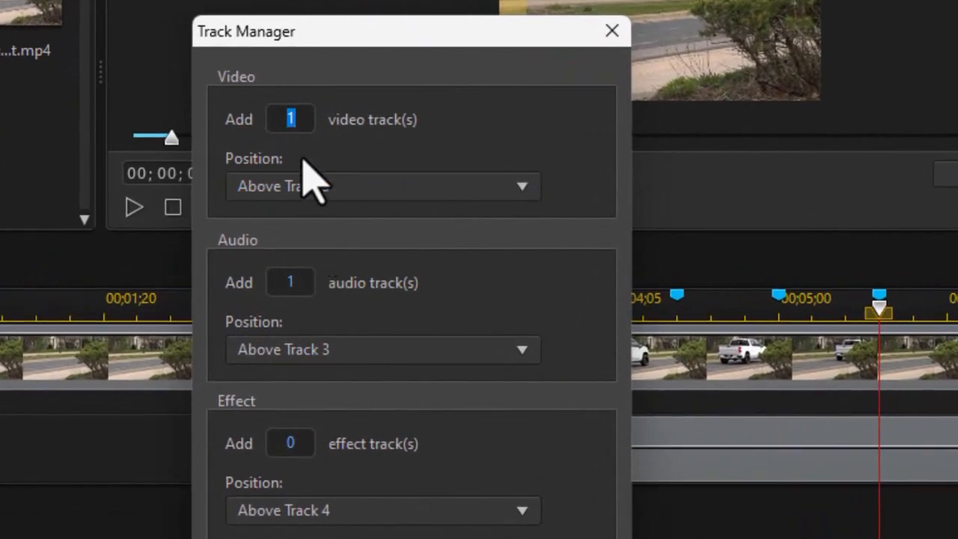
text(4)
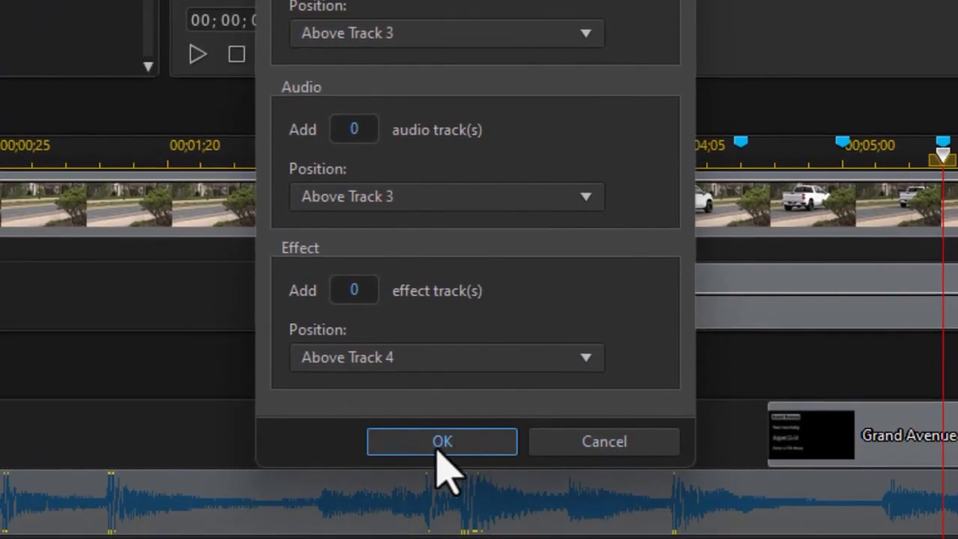
click(439, 445)
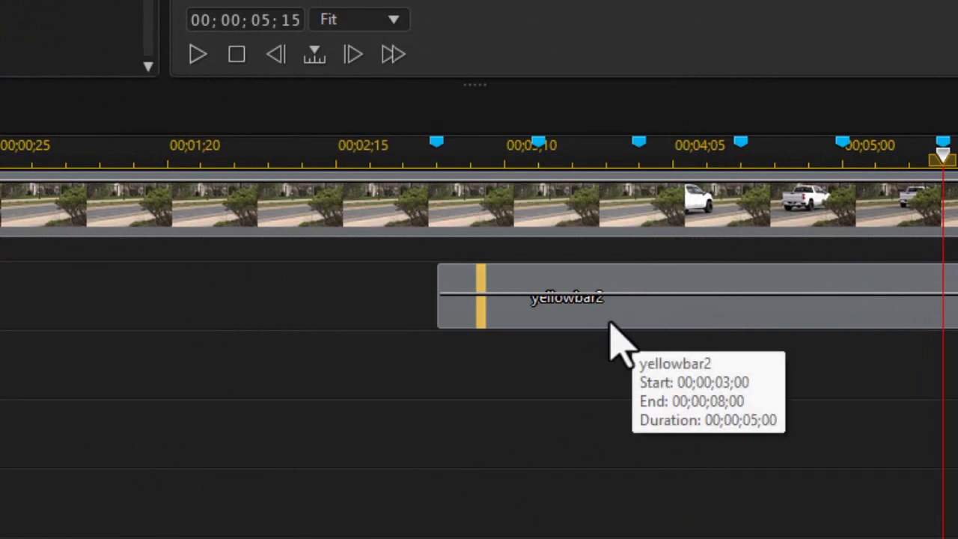
click(588, 313)
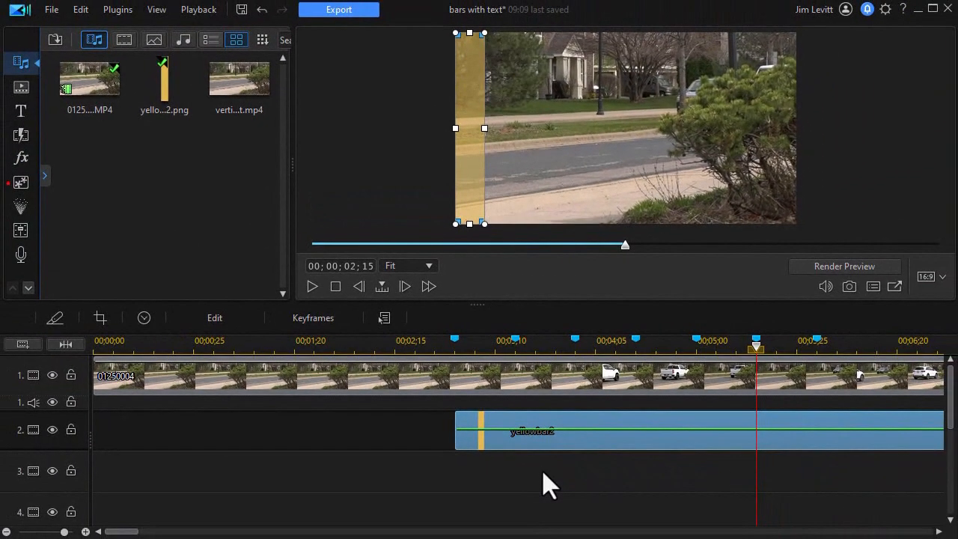
click(554, 481)
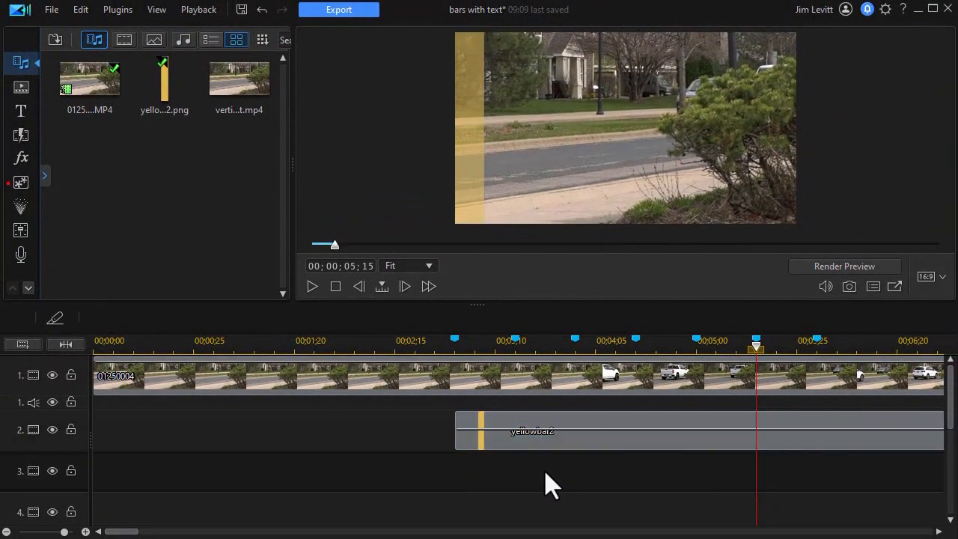
Paste a copy of the yellow bar clip onto track 3, starting at the next timeline marker
key(ctrl+v)
drag(812, 483, 554, 480)
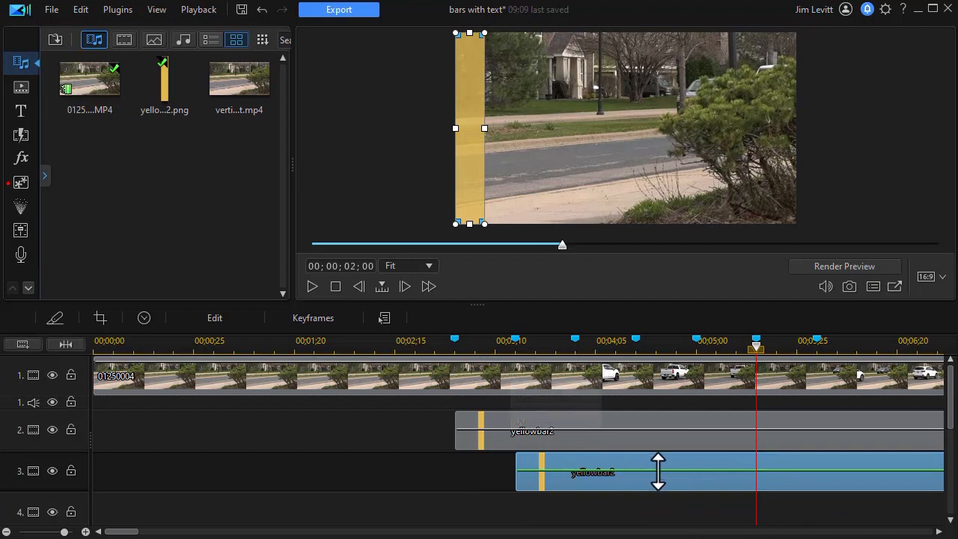
click(576, 437)
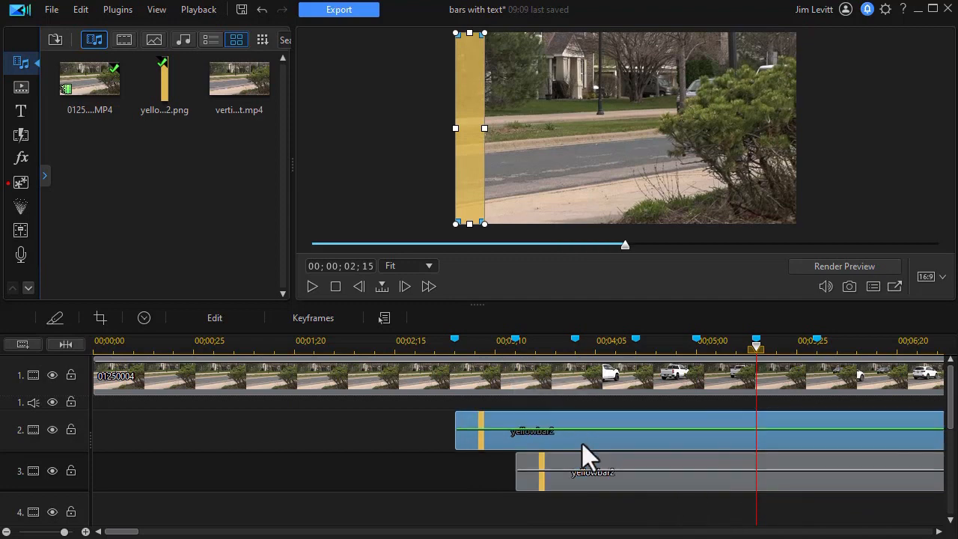
Paste another copy of the yellow bar onto track 4, starting at the following marker
click(635, 513)
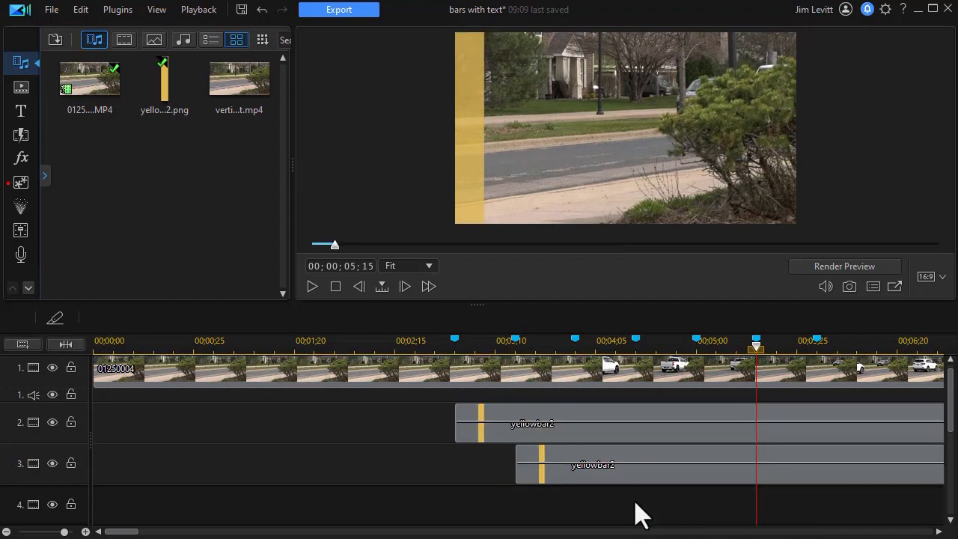
key(ctrl+v)
drag(782, 512, 633, 474)
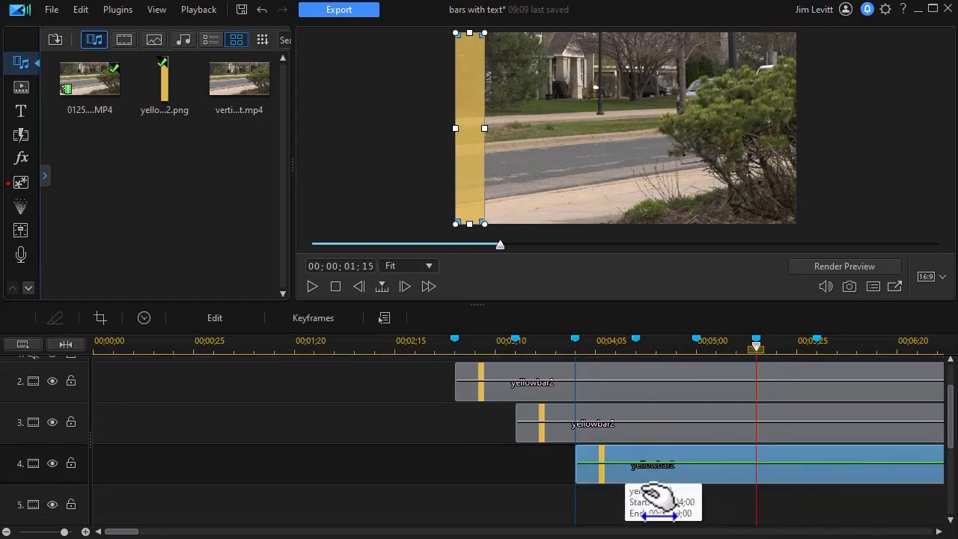
Paste a fourth copy of the yellow bar onto track 5, starting at the next marker
click(717, 518)
key(ctrl+v)
drag(814, 526, 705, 510)
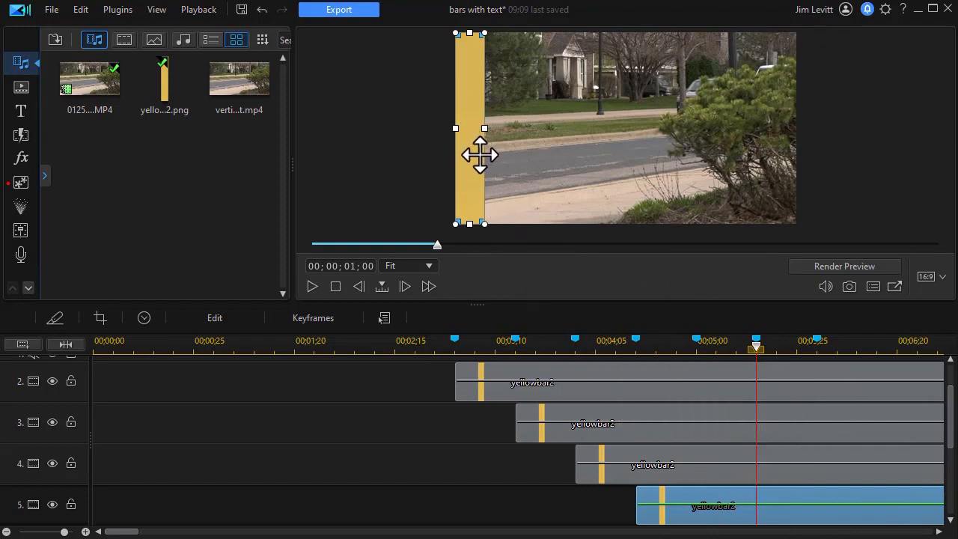
Spread the track 5, track 4 and track 3 bars across the video frame
drag(472, 155, 735, 152)
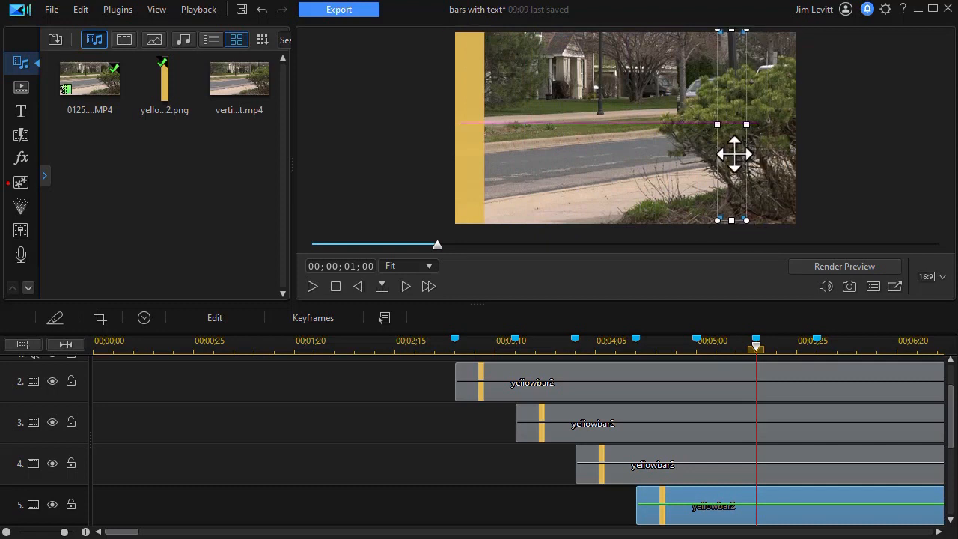
click(664, 476)
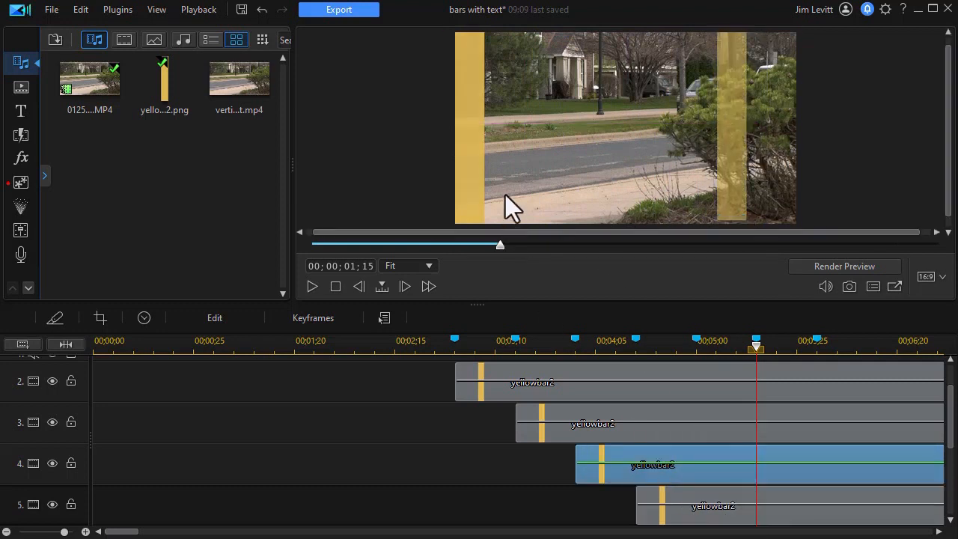
click(469, 149)
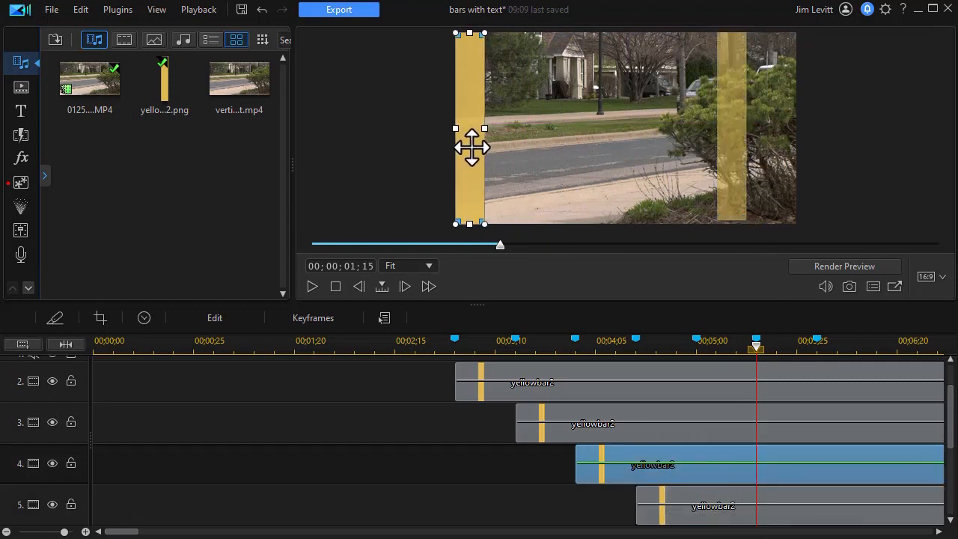
drag(471, 148, 657, 150)
click(606, 425)
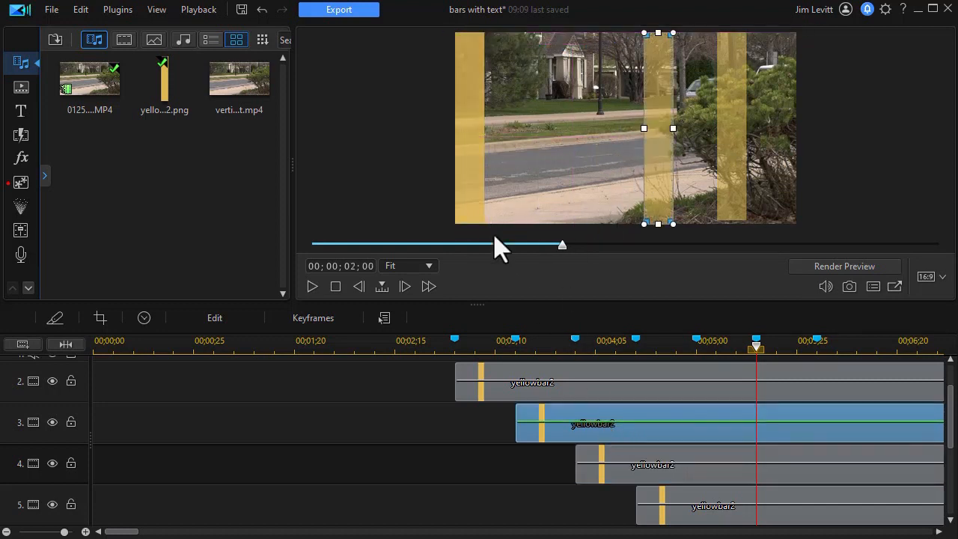
drag(571, 137, 596, 120)
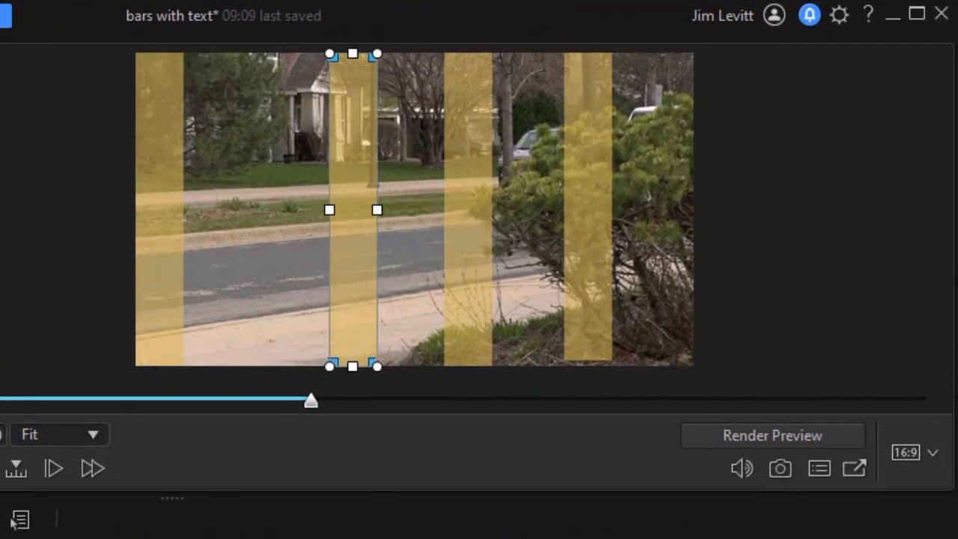
Line up the three new bars side by side next to the left-edge bar in the frame
drag(354, 215, 214, 218)
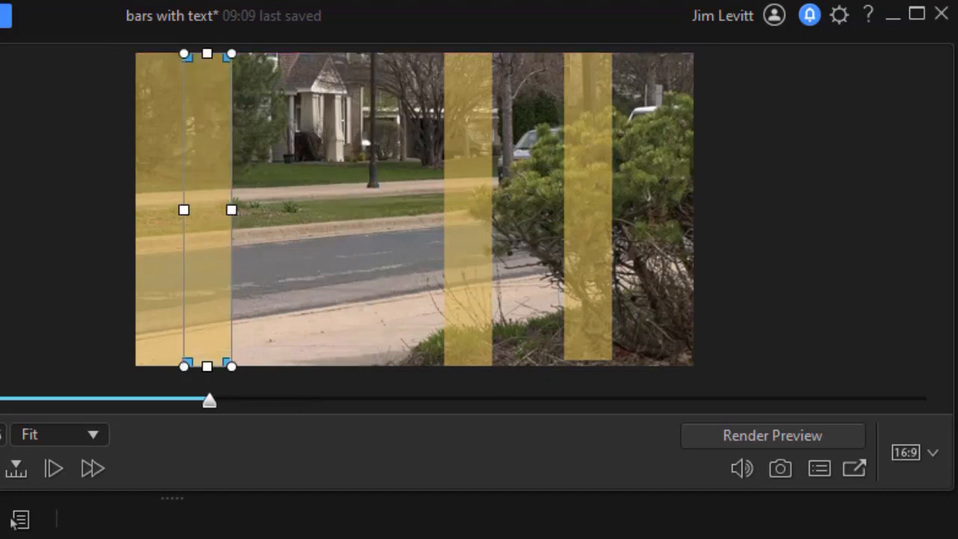
drag(479, 235, 256, 225)
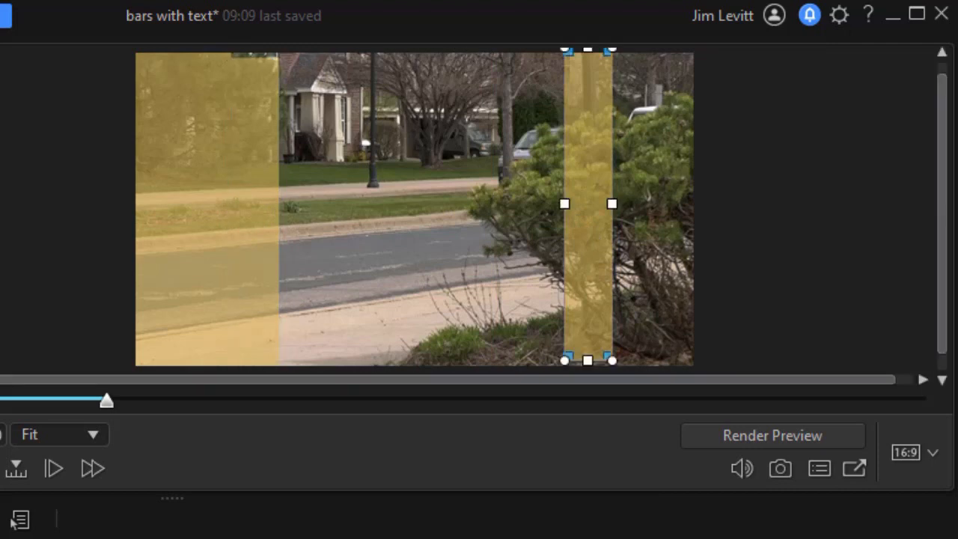
drag(579, 247, 314, 265)
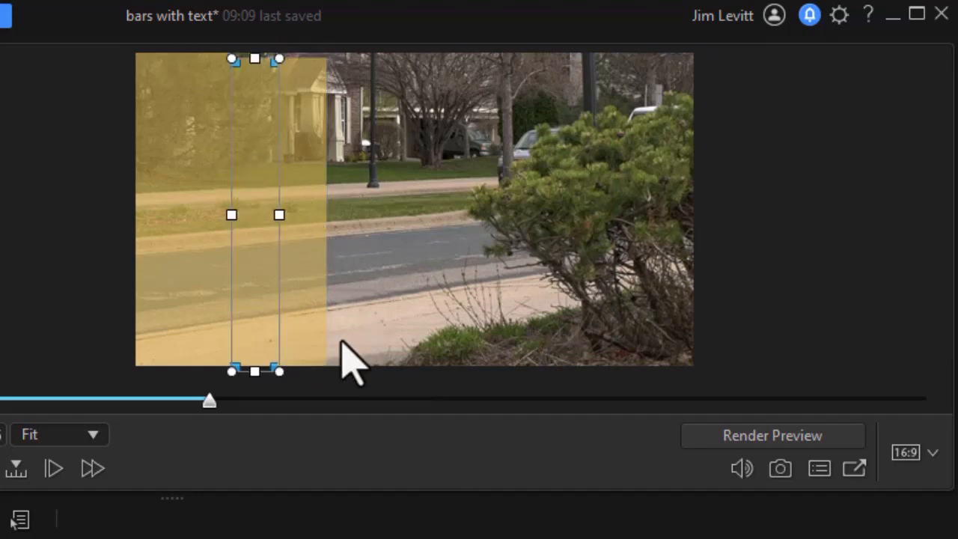
key(ctrl+z)
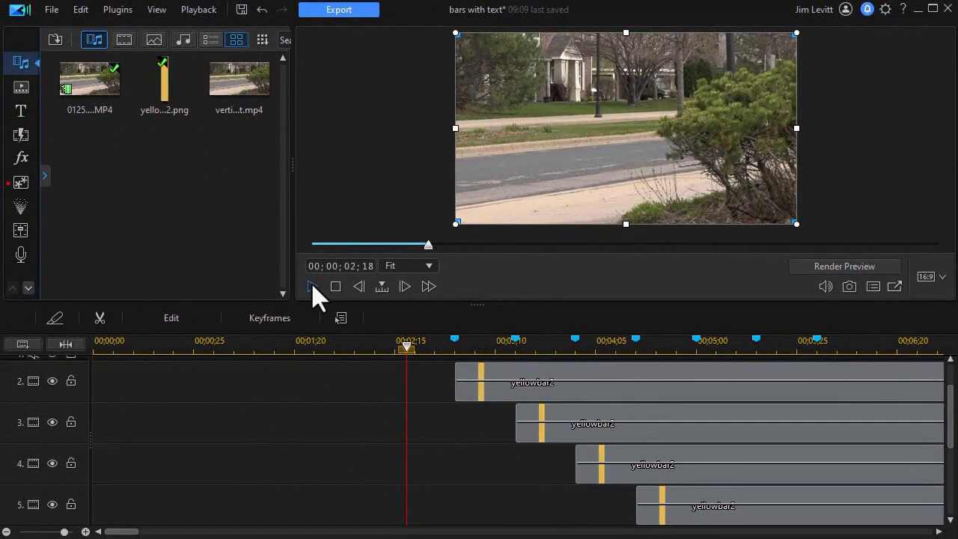
Play back the timeline to preview the bars and scroll through the lower tracks
click(313, 286)
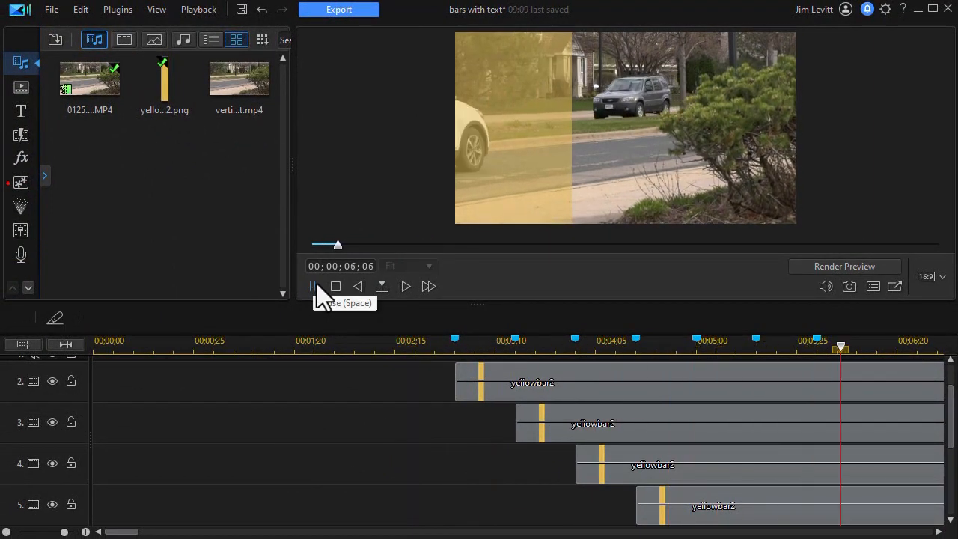
click(314, 286)
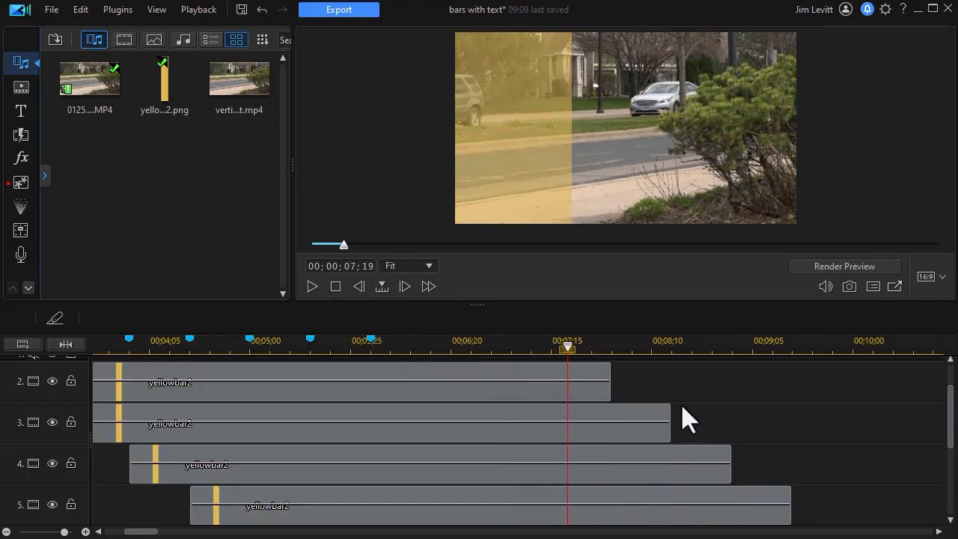
drag(954, 443, 934, 496)
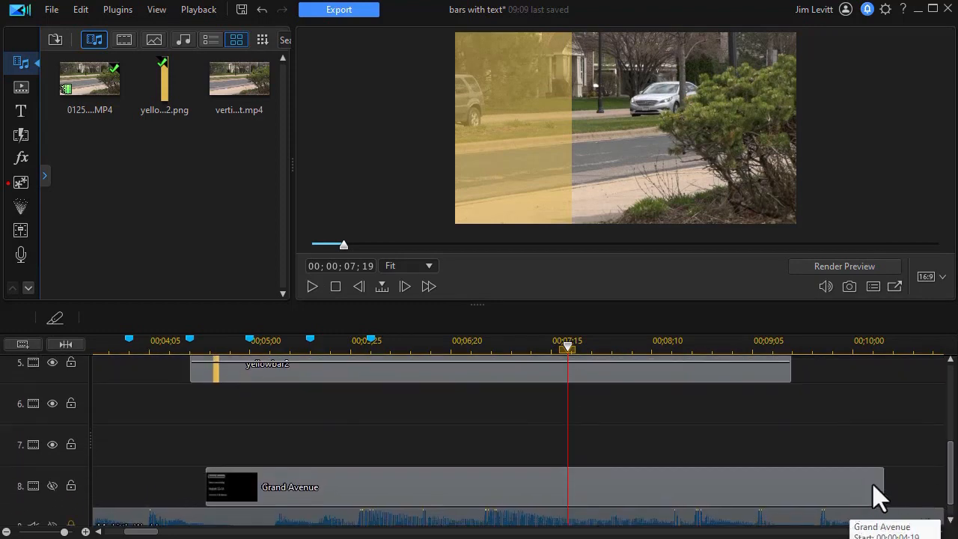
drag(949, 471, 949, 456)
Extend the track 5 and track 4 bar clips to end at 00;00;10;08, matching the title clip
click(750, 411)
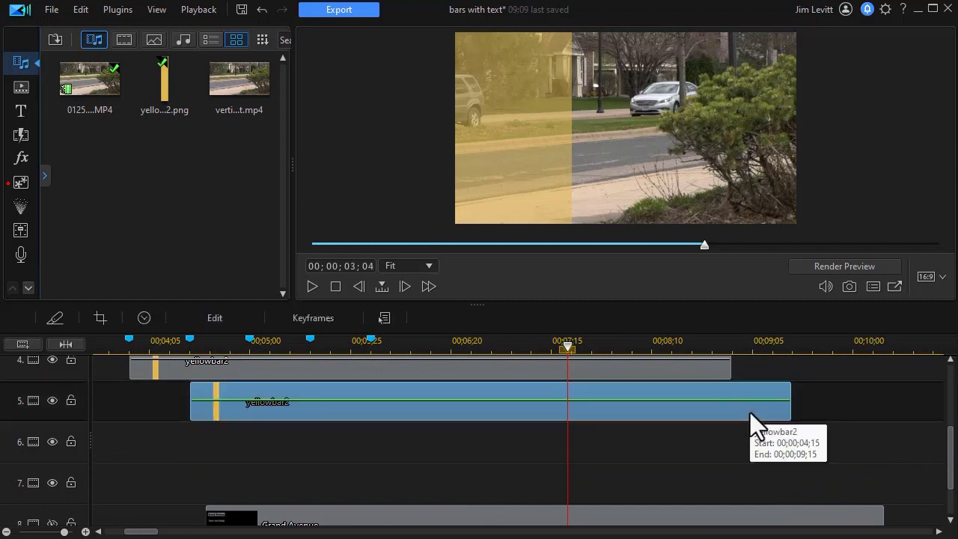
drag(793, 408, 883, 412)
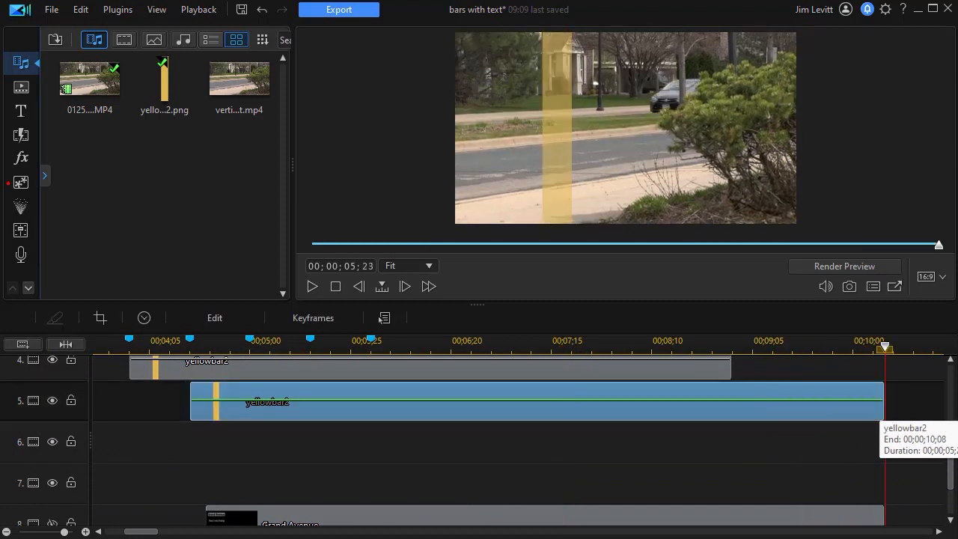
drag(951, 481, 917, 449)
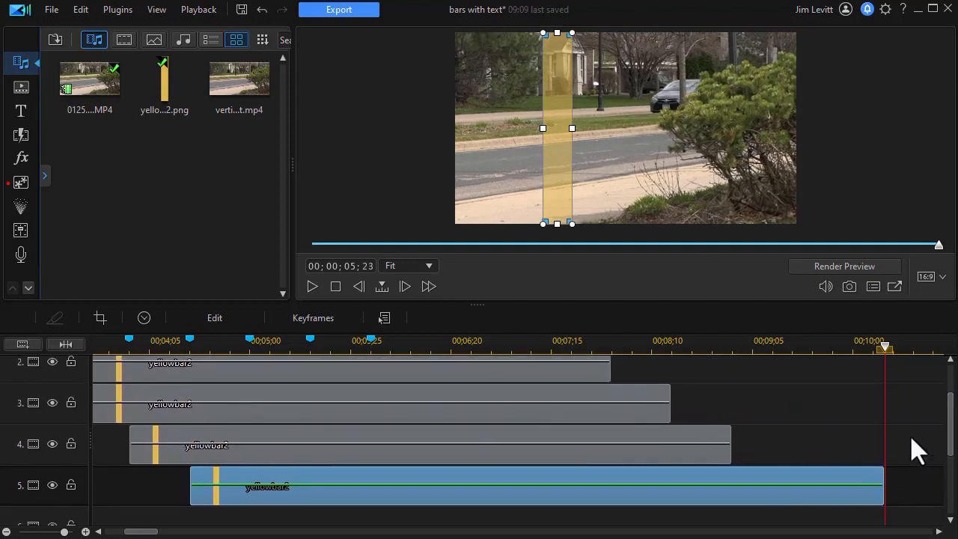
click(726, 453)
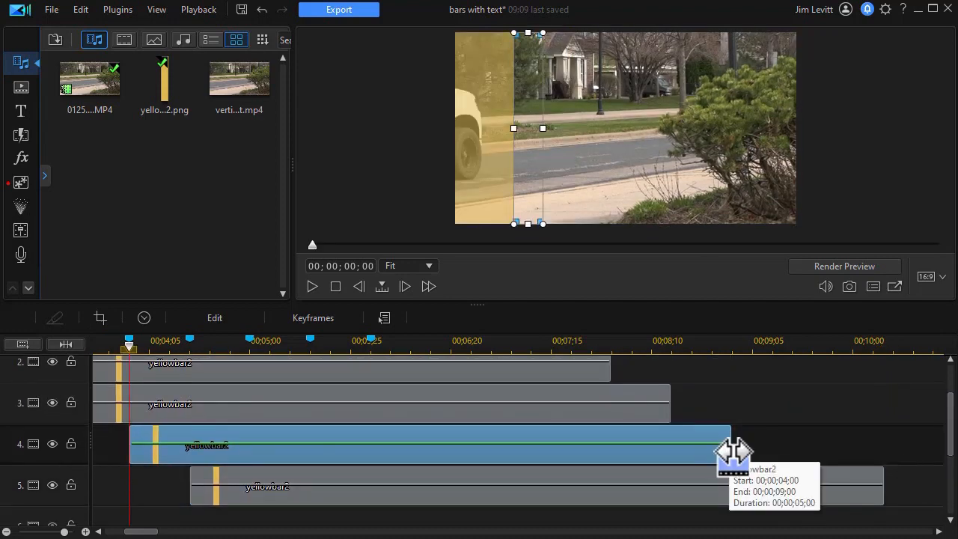
drag(732, 451, 884, 445)
Extend the track 3 and track 2 bar clips to end at 00;00;10;08 as well
click(656, 414)
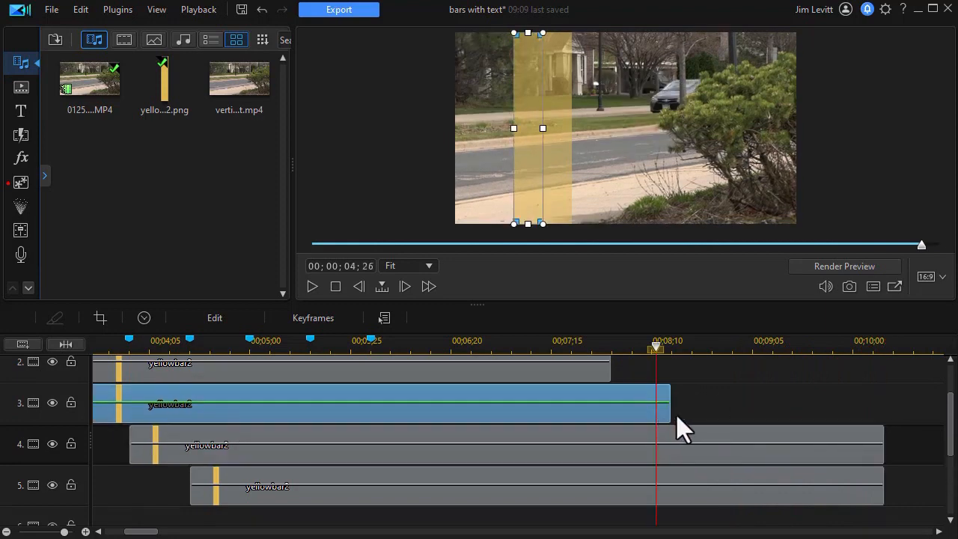
drag(670, 408, 883, 402)
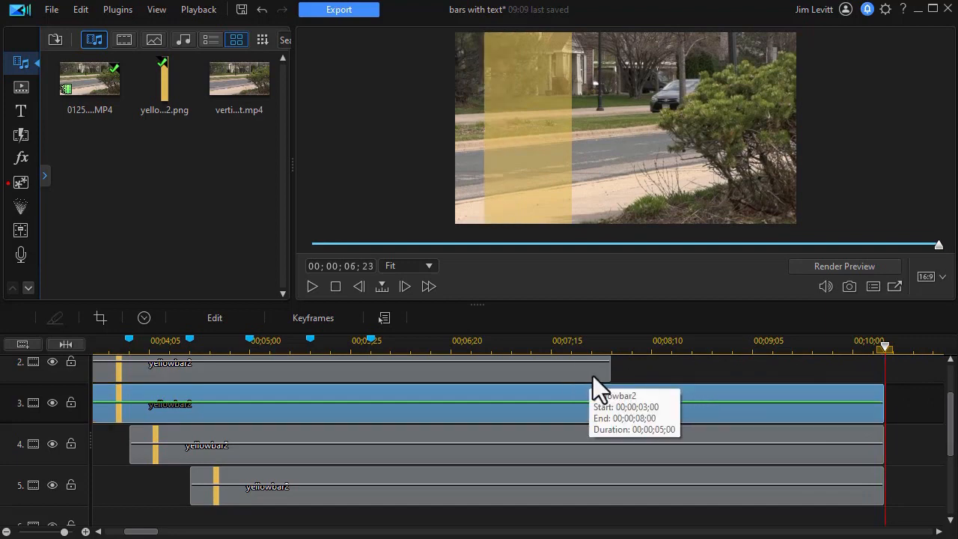
click(595, 375)
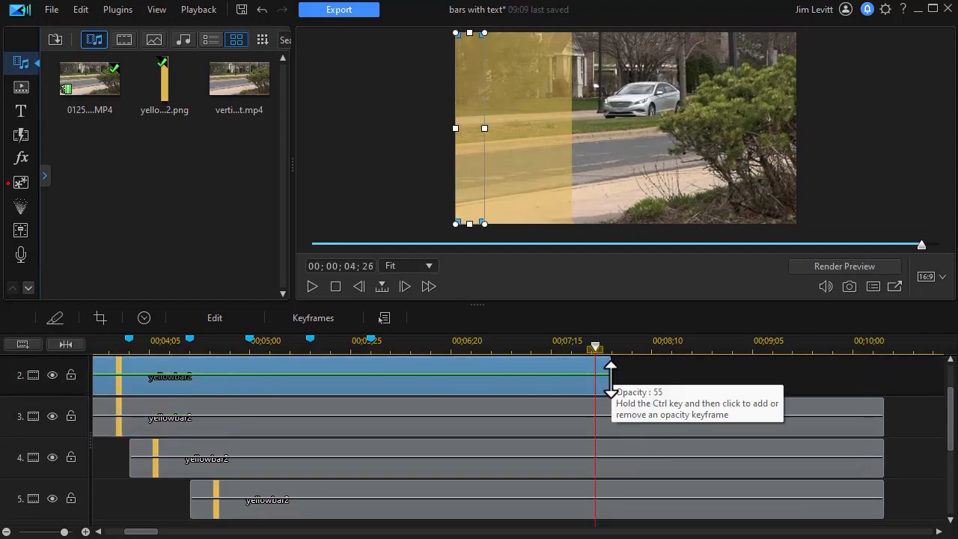
drag(610, 384, 883, 381)
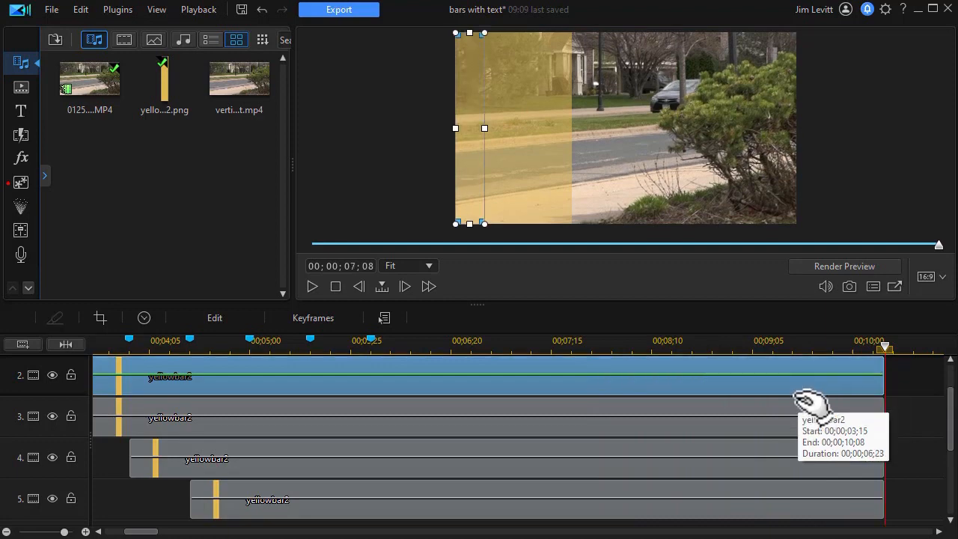
Shorten the in-animation of the track 2 bar in PiP Designer
mouse_move(954, 431)
mouse_down()
mouse_move(947, 406)
mouse_move(947, 415)
mouse_up()
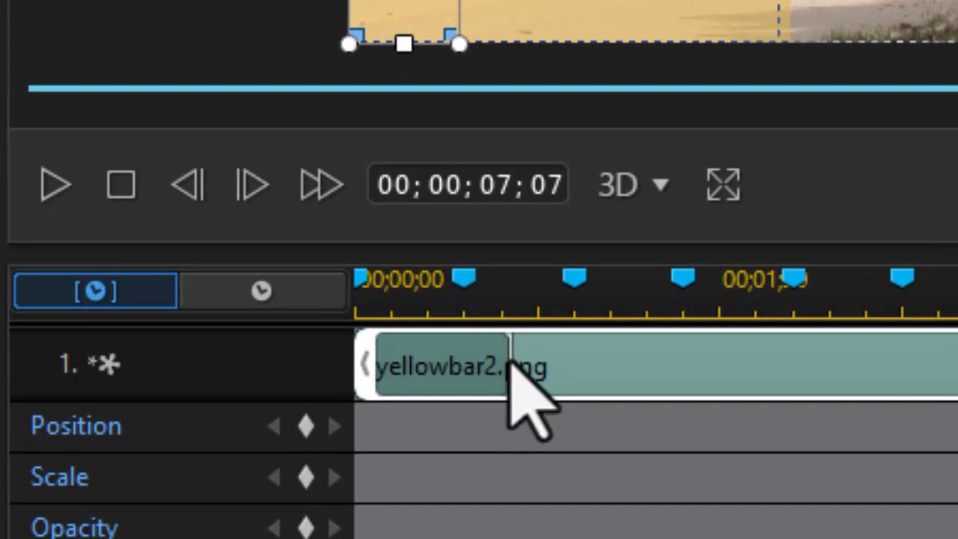
drag(514, 359, 466, 358)
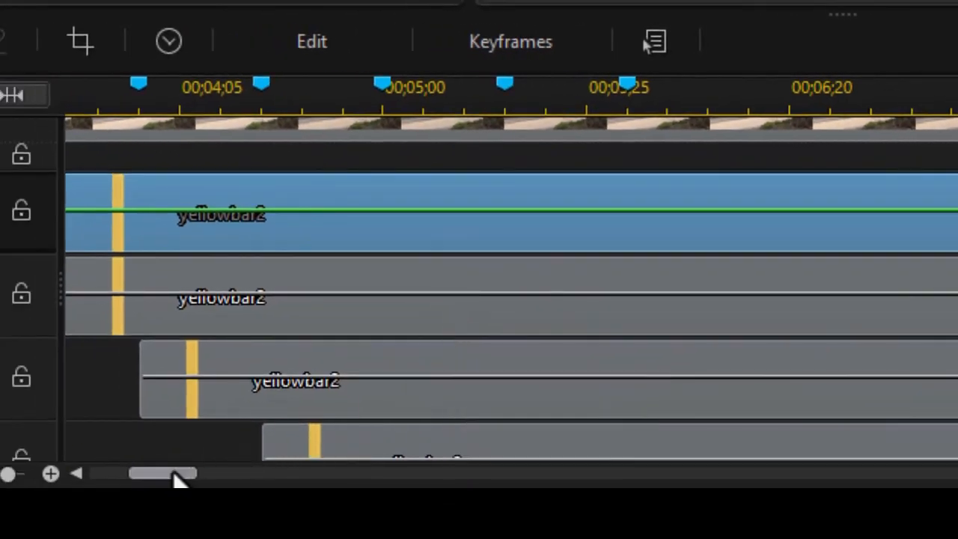
Shorten the in-animation of the track 3 bar in PiP Designer
mouse_move(173, 479)
mouse_down()
mouse_move(145, 479)
mouse_move(156, 479)
mouse_up()
click(756, 313)
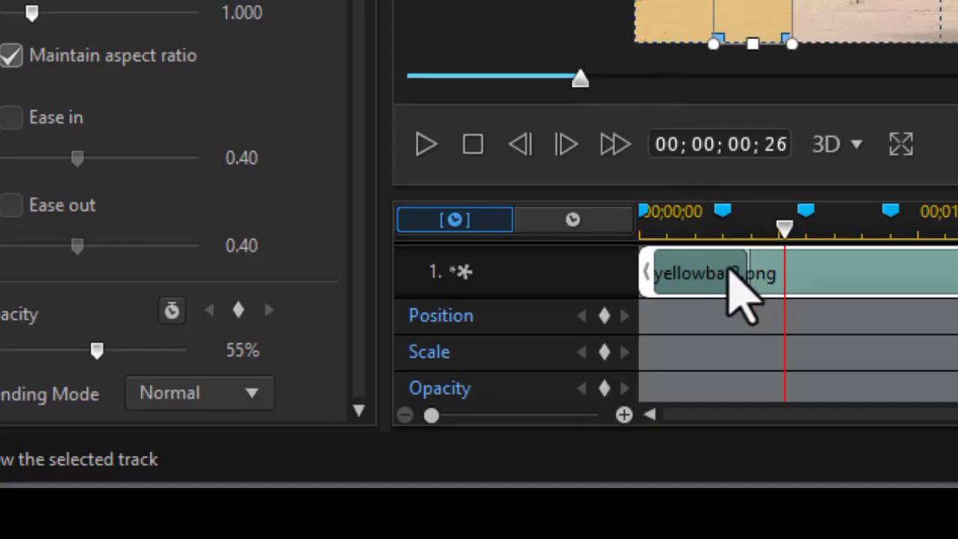
drag(746, 273, 717, 275)
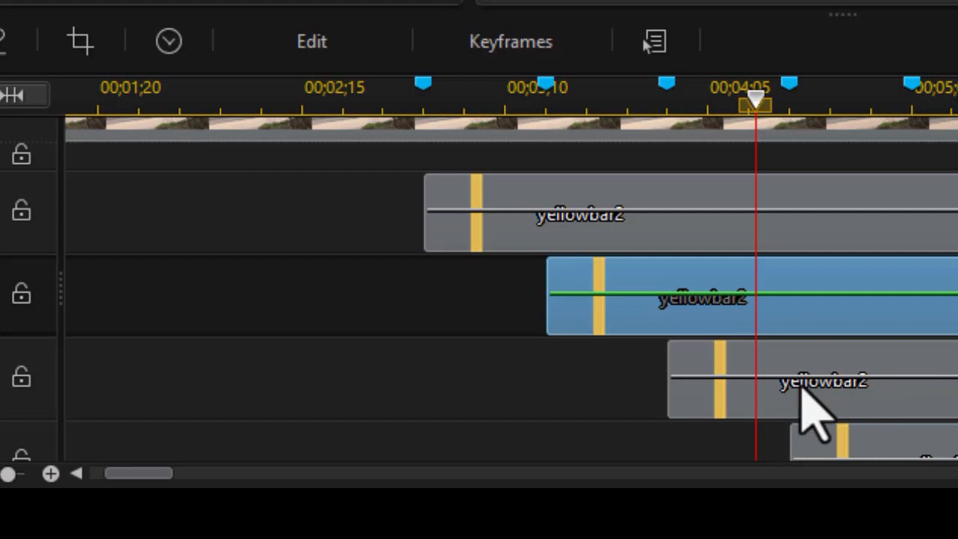
Shorten the in-animation of the track 4 bar in PiP Designer
click(838, 393)
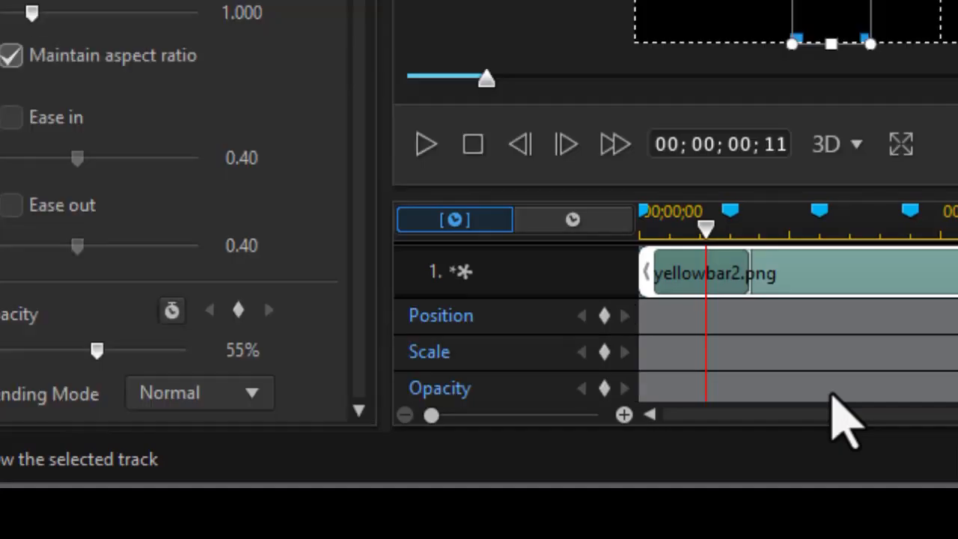
click(750, 285)
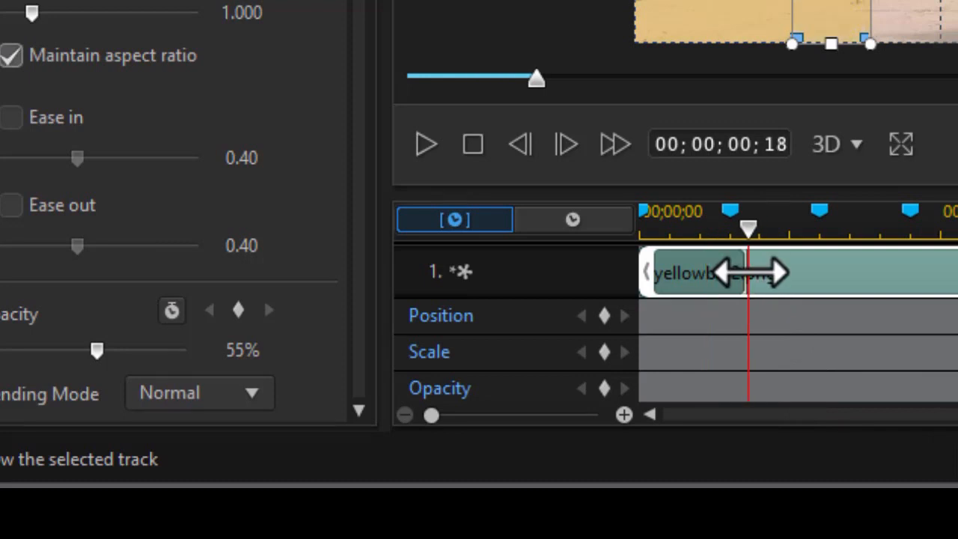
drag(744, 274, 730, 274)
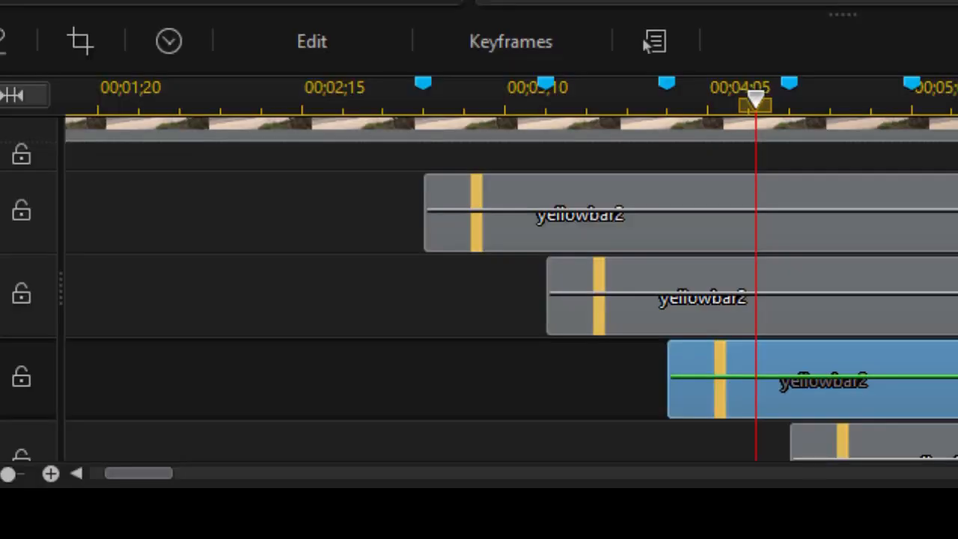
Shorten the in-animation of the track 5 bar in PiP Designer
click(874, 441)
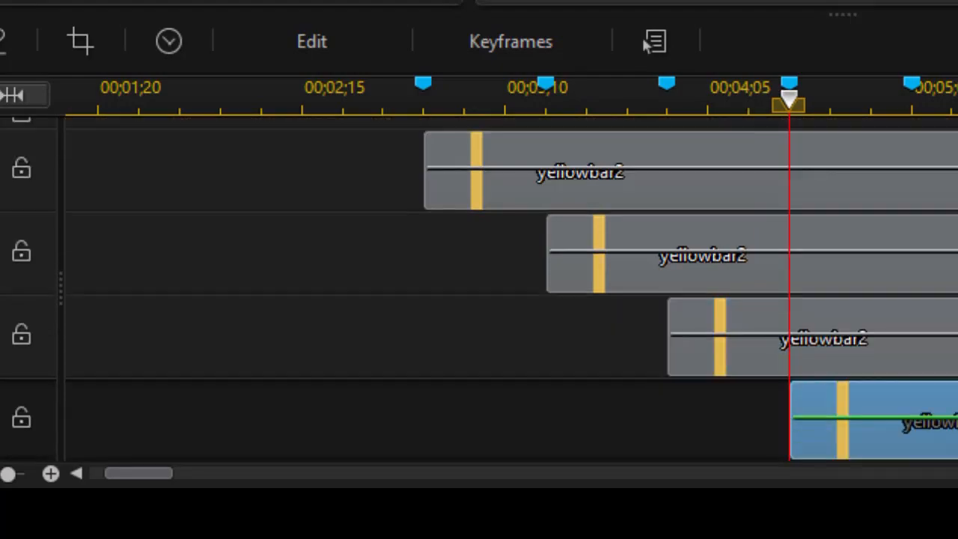
click(651, 43)
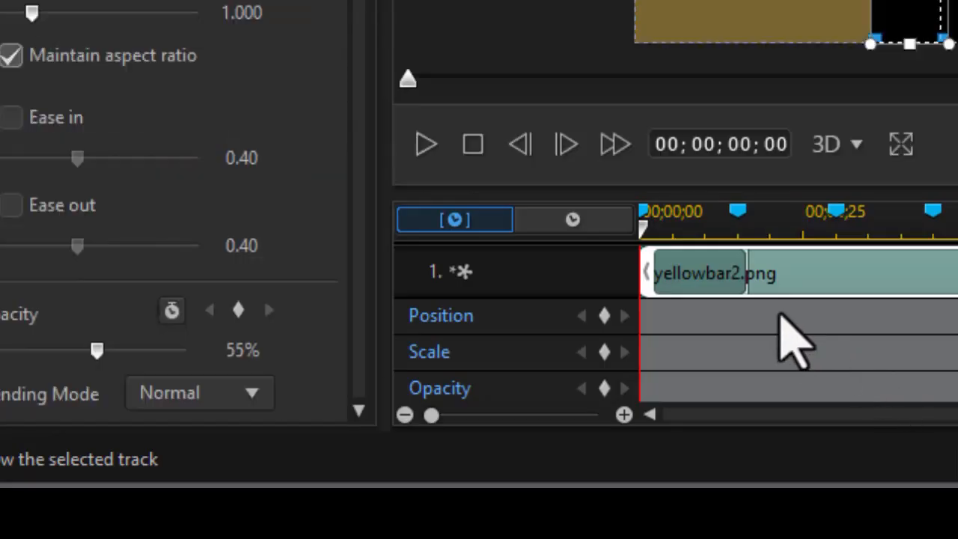
drag(747, 276, 738, 274)
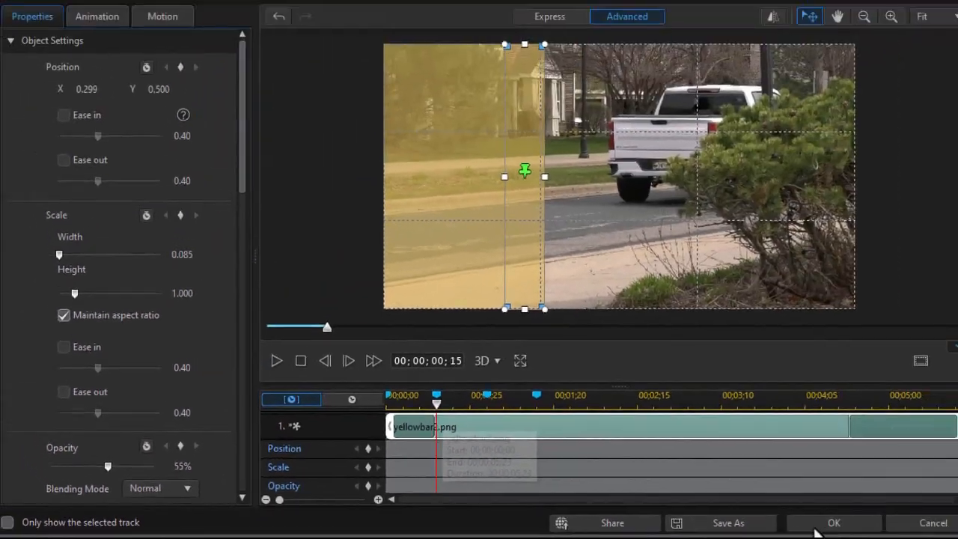
Apply the PiP Designer changes and play the timeline from the start to preview the bar animations
click(819, 521)
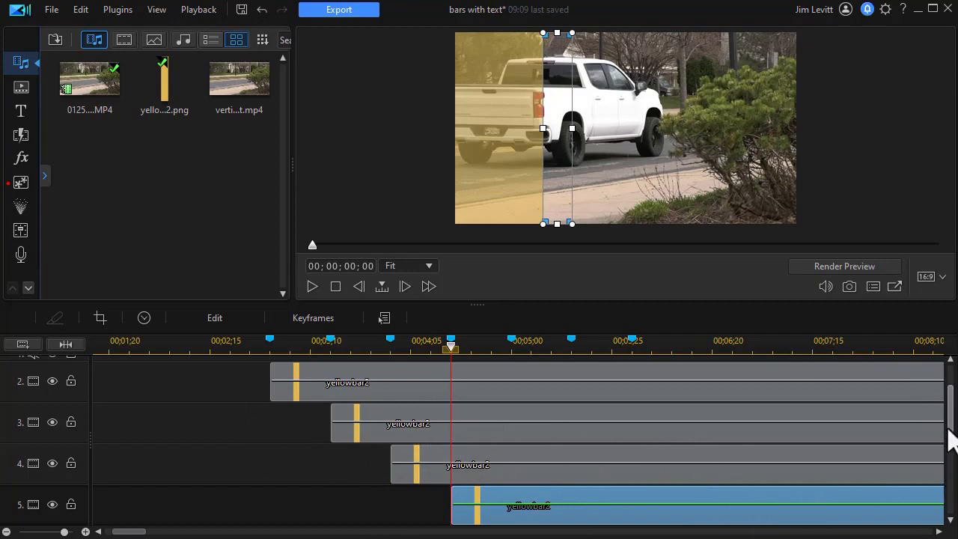
drag(949, 433, 947, 353)
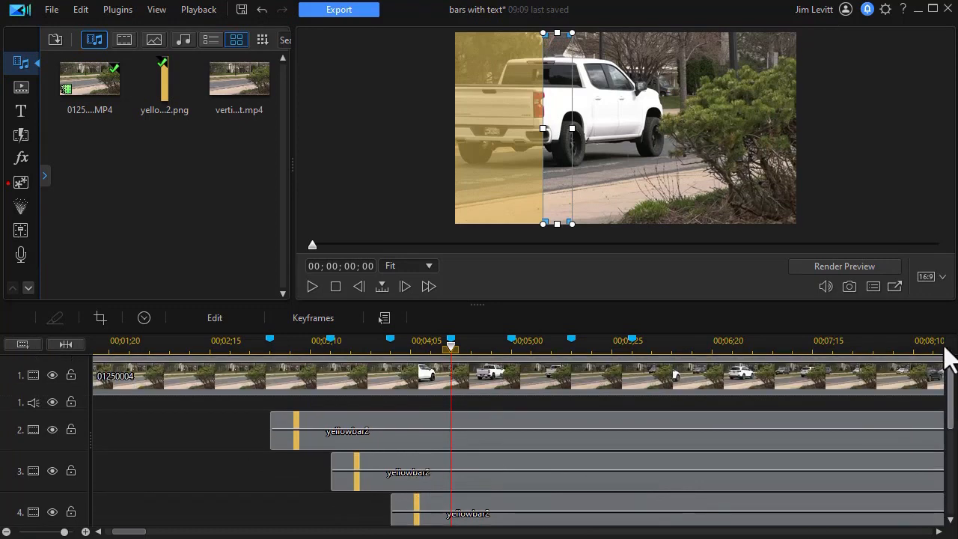
click(230, 345)
click(310, 290)
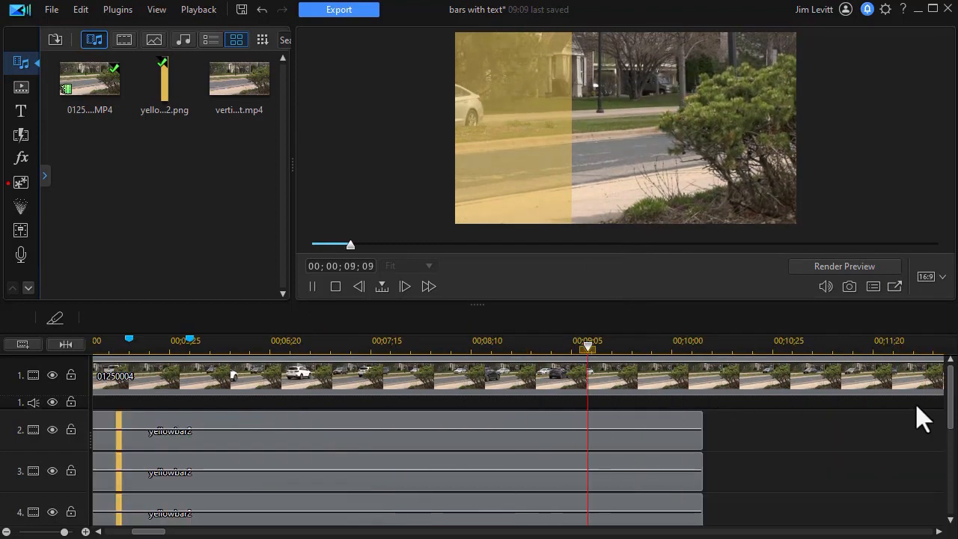
drag(947, 427, 941, 470)
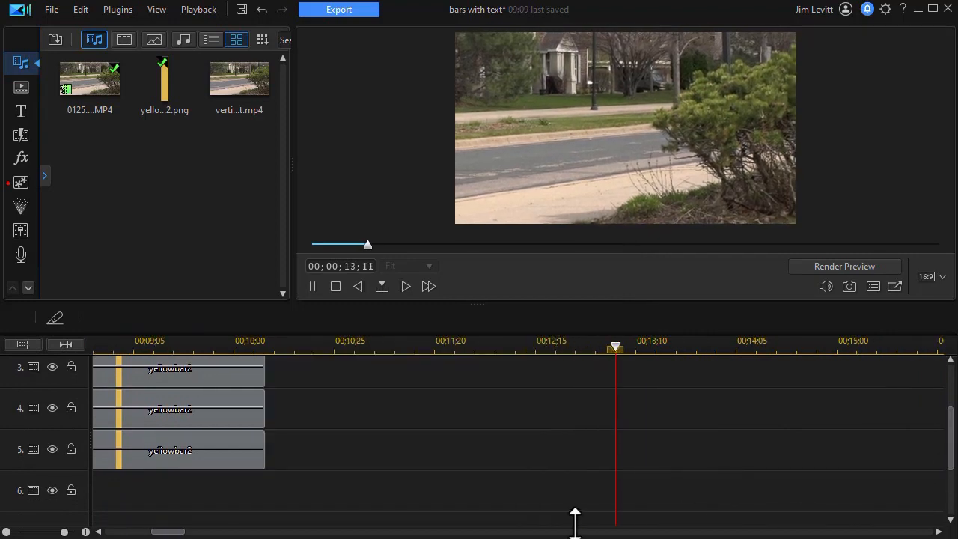
drag(149, 531, 116, 531)
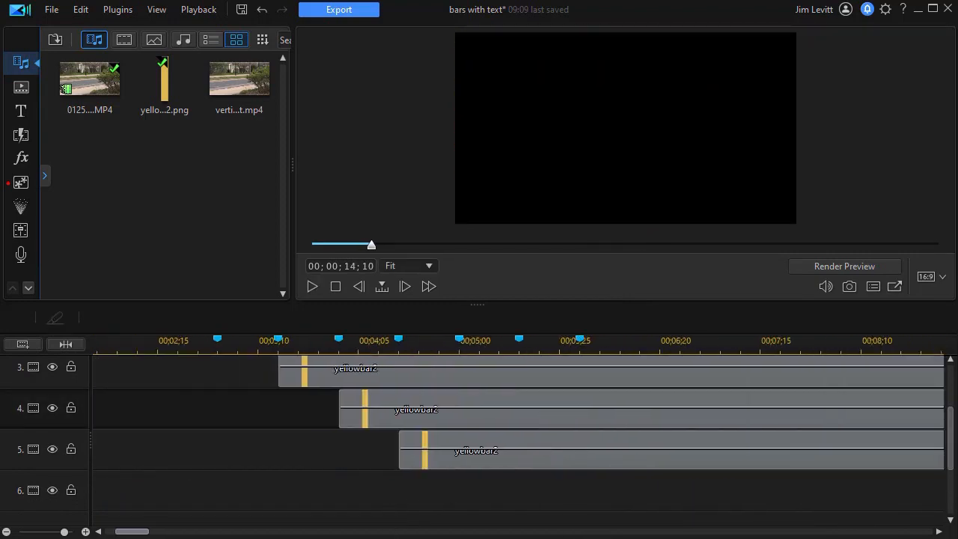
Copy the track 5 bar clip and paste it onto track 6 at the playhead
click(465, 460)
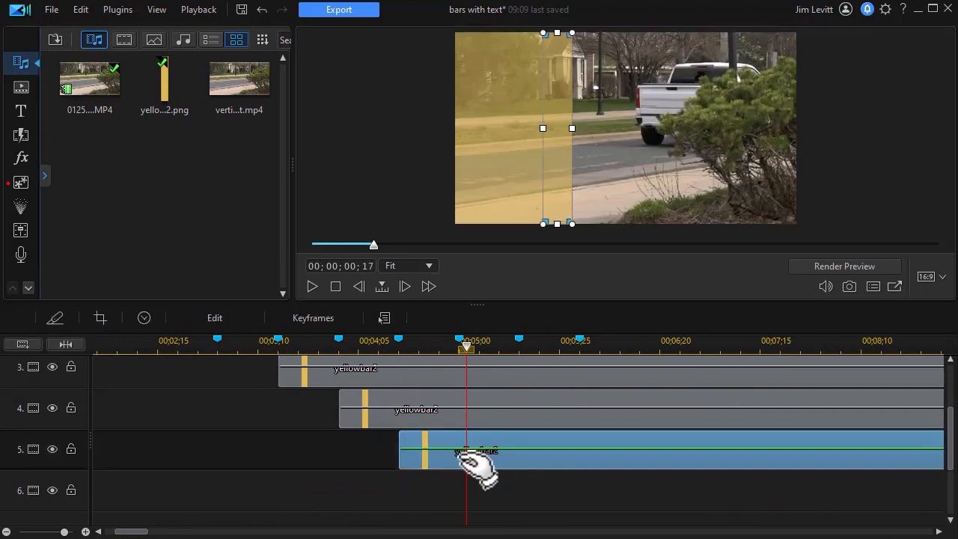
right_click(464, 470)
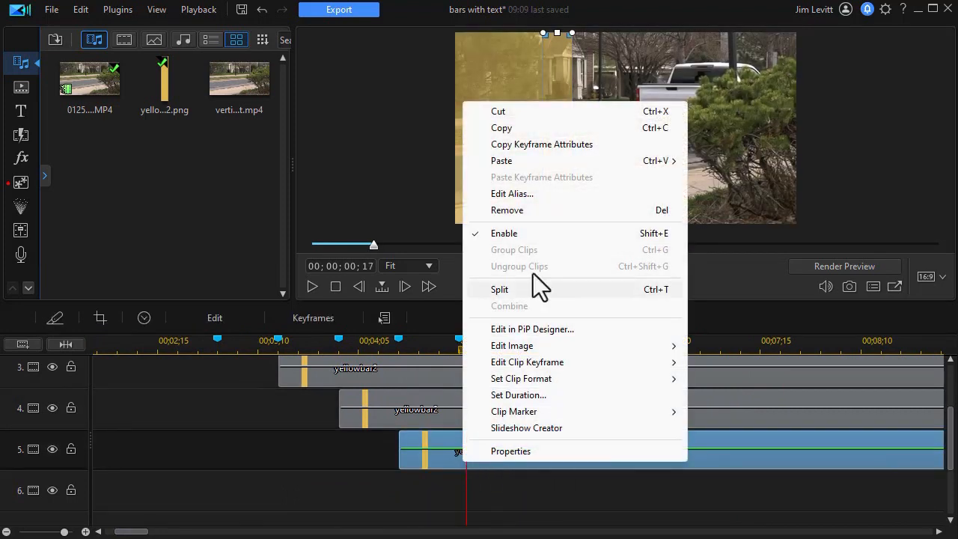
click(503, 128)
click(506, 493)
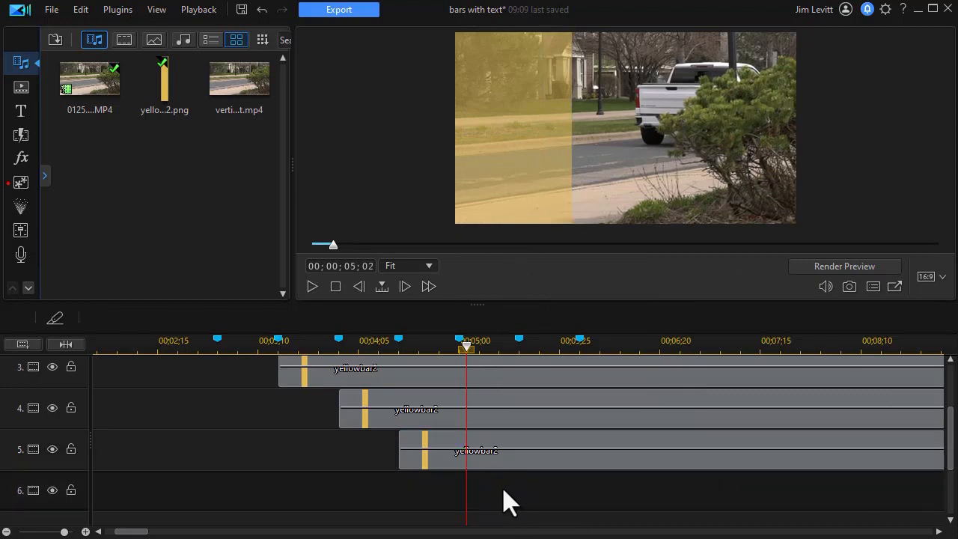
key(ctrl+v)
click(509, 487)
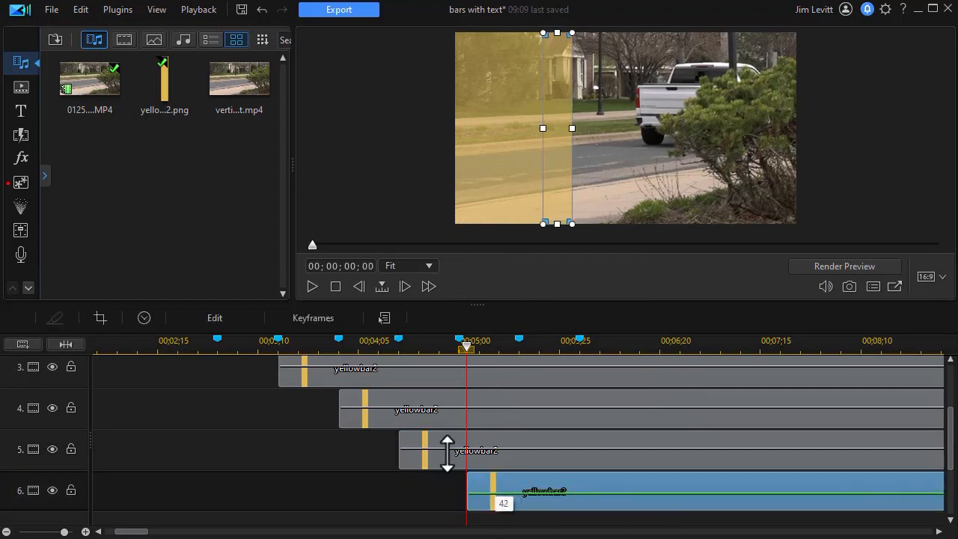
Align the start of the track 6 bar clip with the timeline marker near 00;05;00
click(346, 348)
click(532, 503)
drag(519, 506, 538, 509)
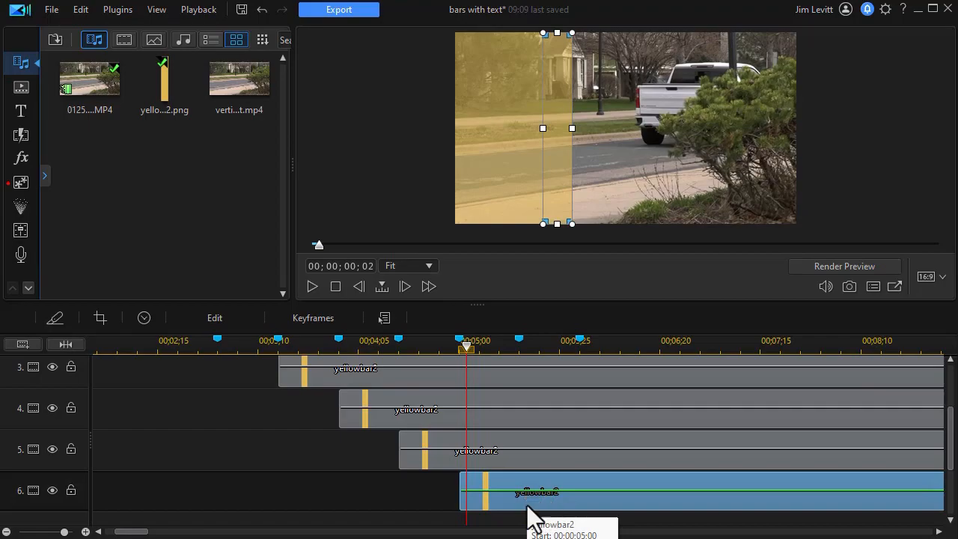
Open the track 6 bar in PiP Designer, close it, and play the timeline from just before the bars
double_click(524, 514)
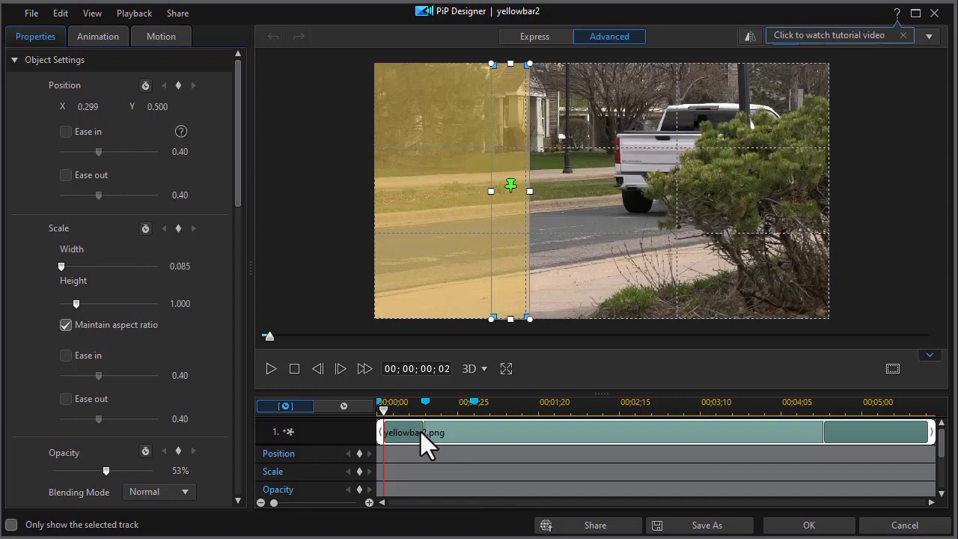
click(823, 528)
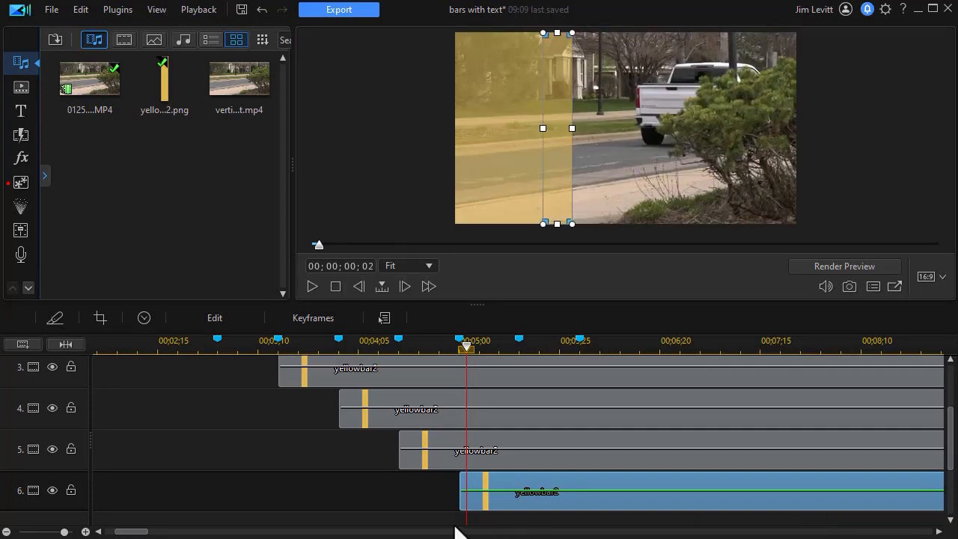
drag(465, 350, 157, 359)
click(312, 286)
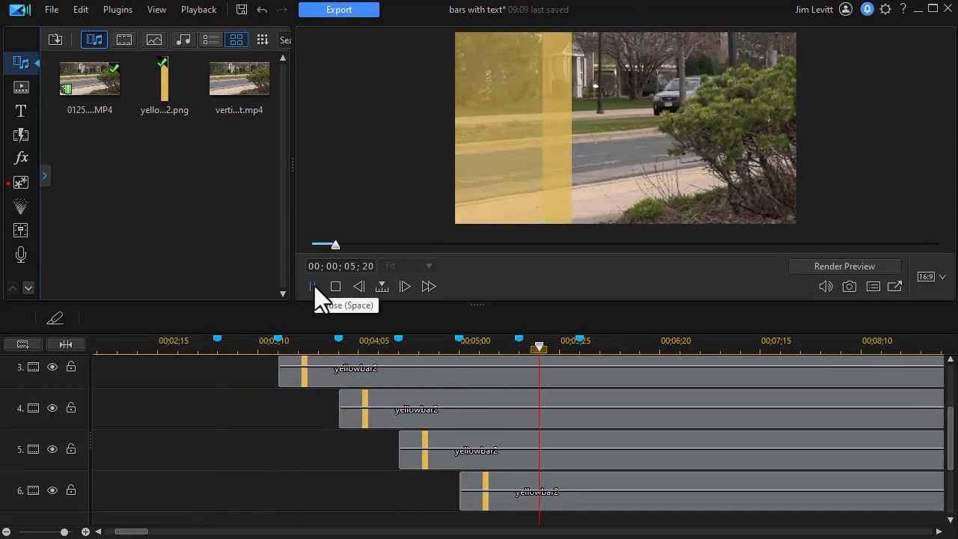
Move the track 6 bar to the right in the preview, beside the previous bar
click(596, 483)
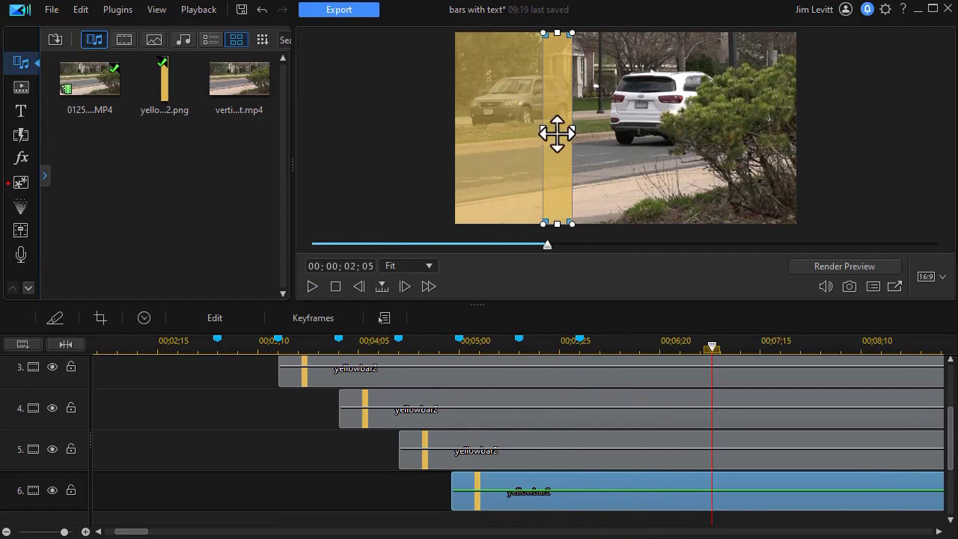
drag(558, 132, 587, 133)
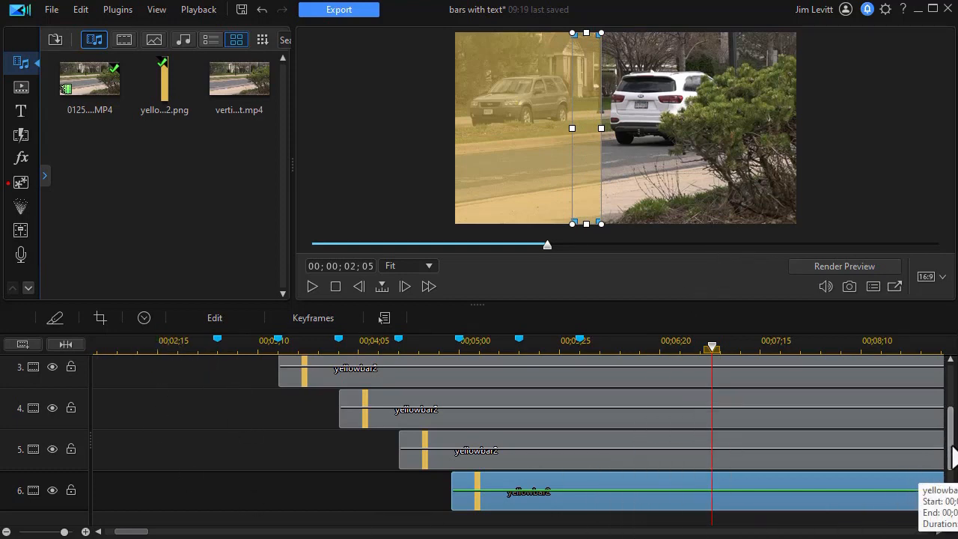
Play the project from the start to review the bar sequence with the text overlay
scroll(953, 454, down, 3)
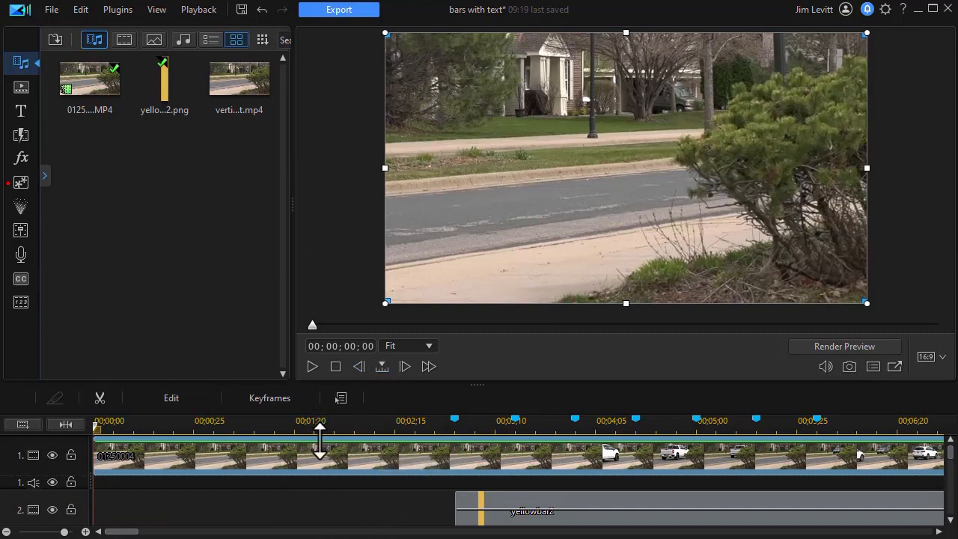
click(312, 366)
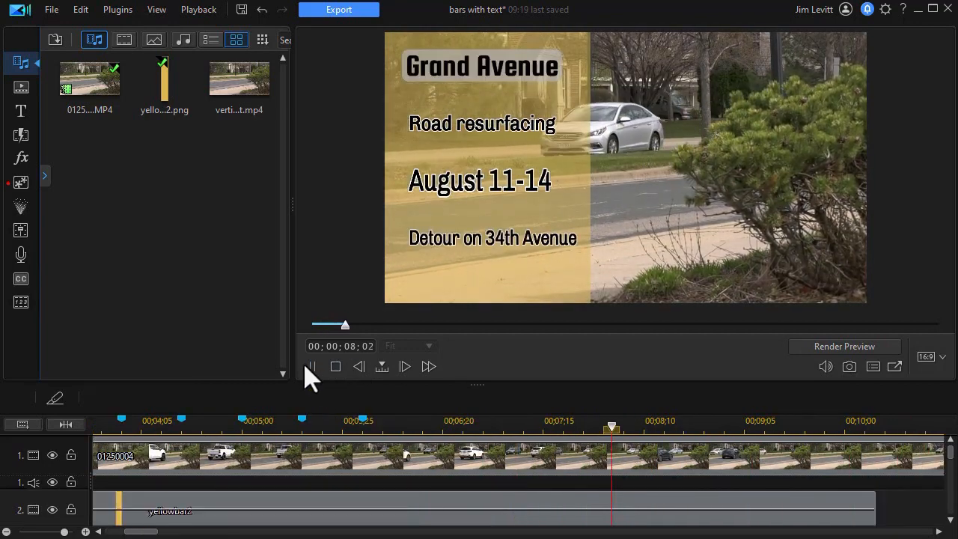
click(311, 365)
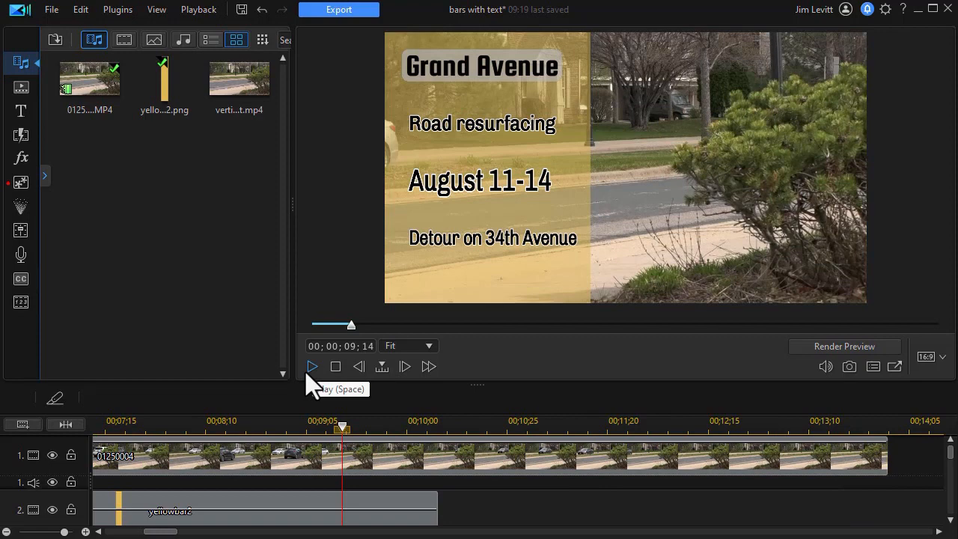